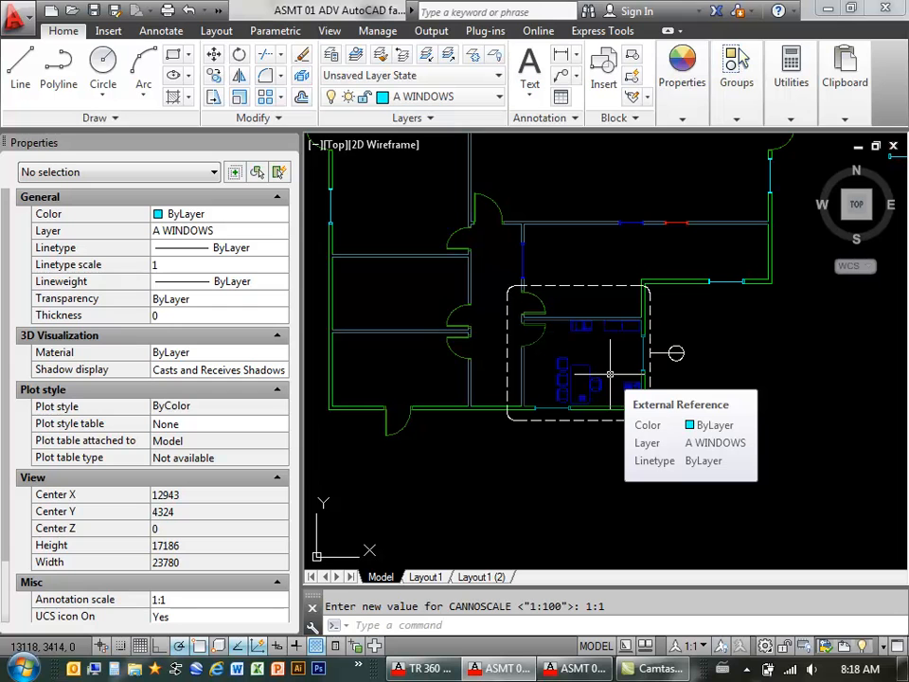
Inspect the linetype and linetype scale of the rounded detail outline around the furnished office in model space.
{"action": "middle_click_drag", "start_coordinate": [591, 343], "coordinate": [592, 389]}
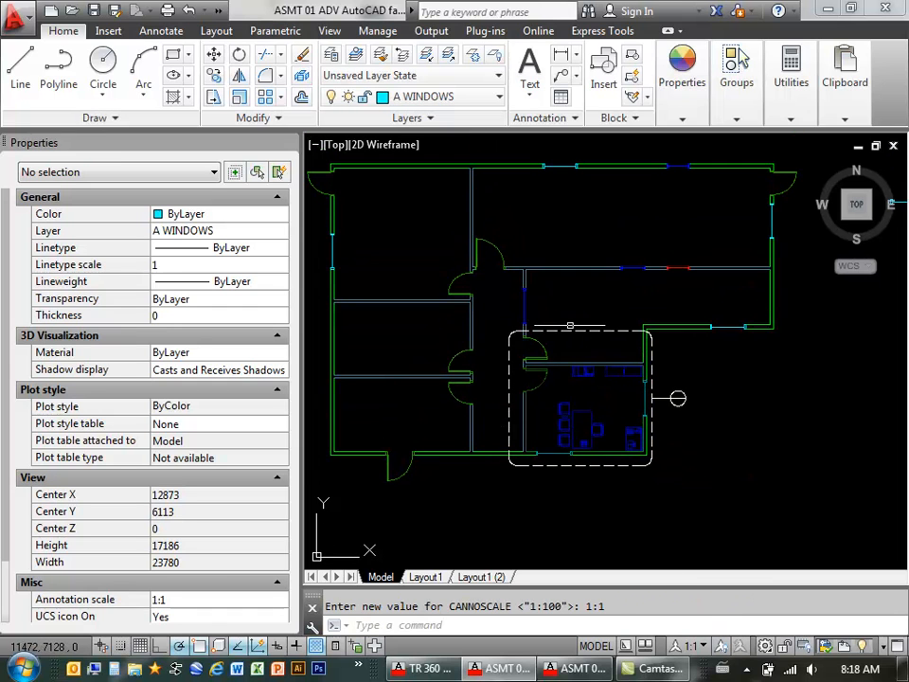
{"action": "scroll", "coordinate": [587, 374], "scroll_direction": "up", "scroll_amount": 4}
{"action": "middle_click_drag", "start_coordinate": [554, 387], "coordinate": [579, 280]}
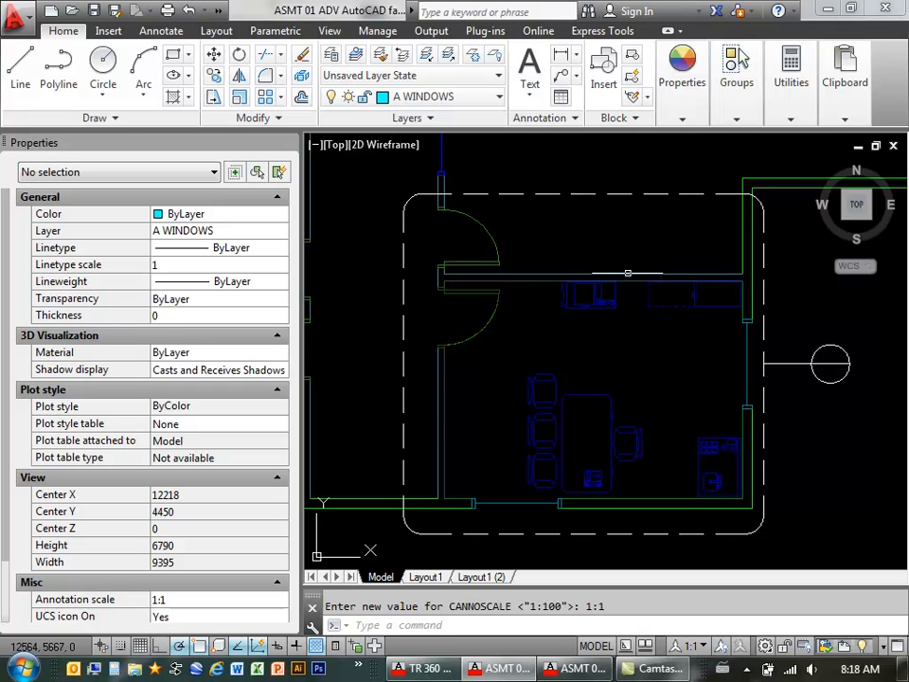
{"action": "left_click", "coordinate": [407, 201]}
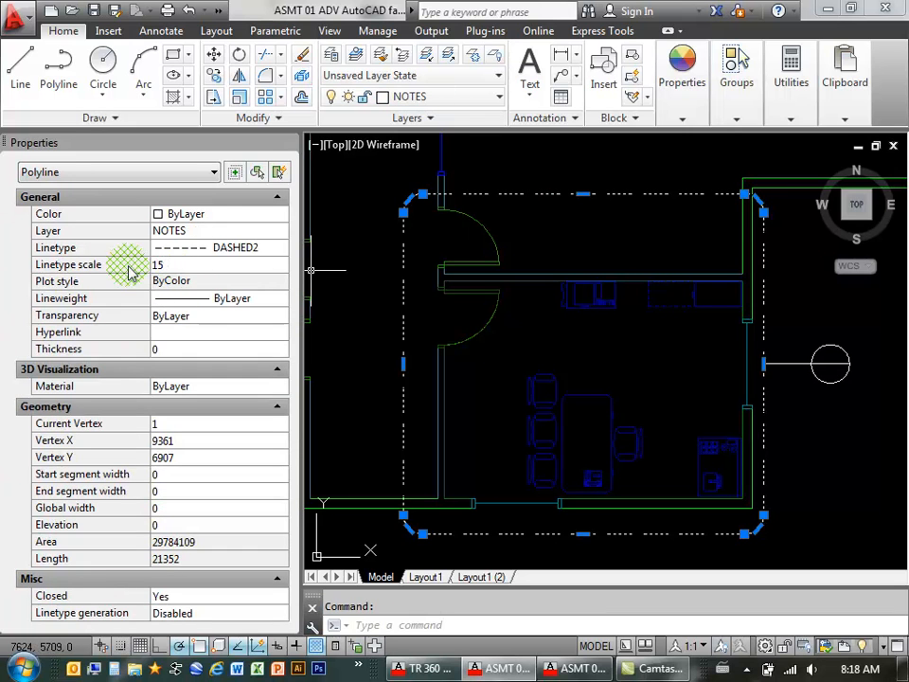
{"action": "key", "text": "Escape"}
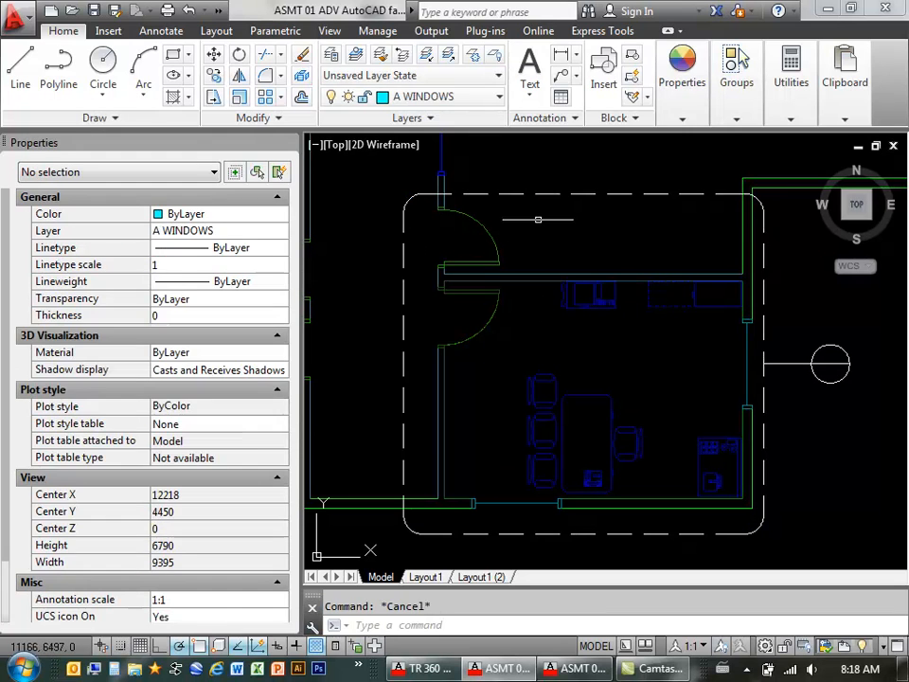
Examine how the detail outline's dashes display in Layout1, then return to model space.
{"action": "left_click", "coordinate": [426, 577]}
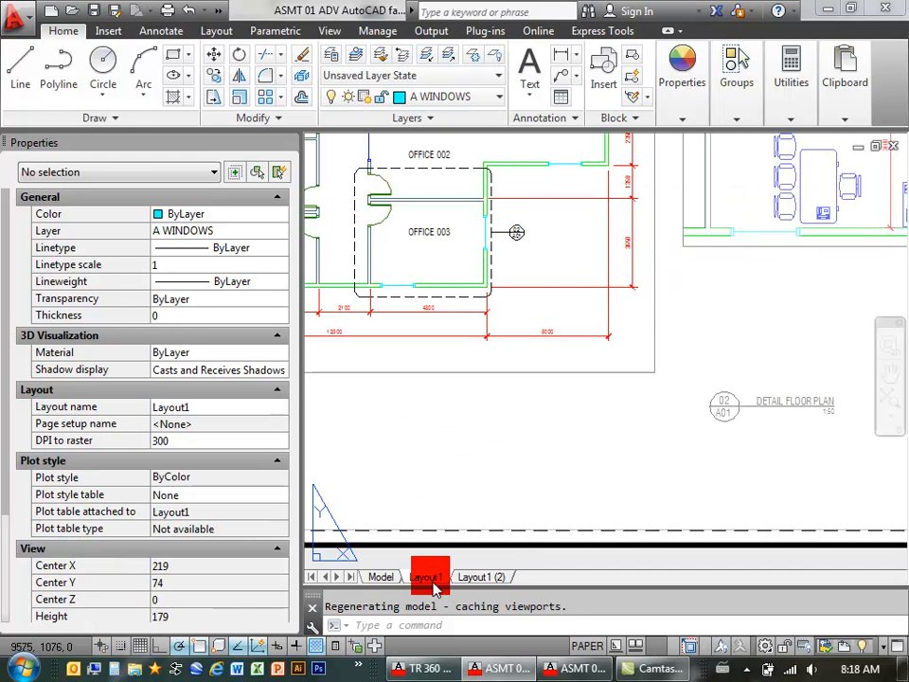
{"action": "middle_click_drag", "start_coordinate": [466, 432], "coordinate": [611, 527]}
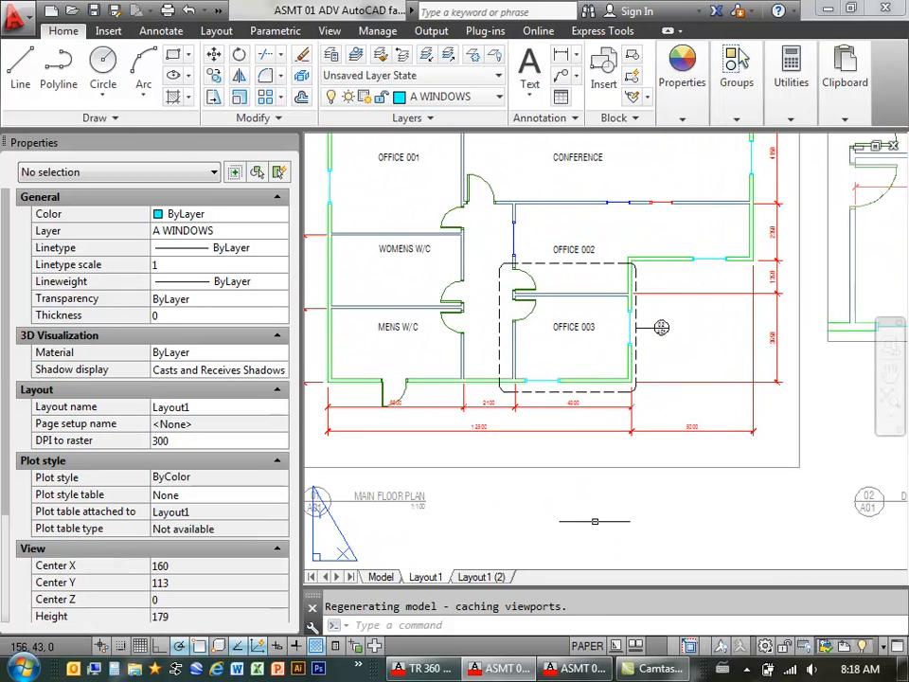
{"action": "scroll", "coordinate": [504, 513], "scroll_direction": "down", "scroll_amount": 2}
{"action": "scroll", "coordinate": [504, 512], "scroll_direction": "up", "scroll_amount": 3}
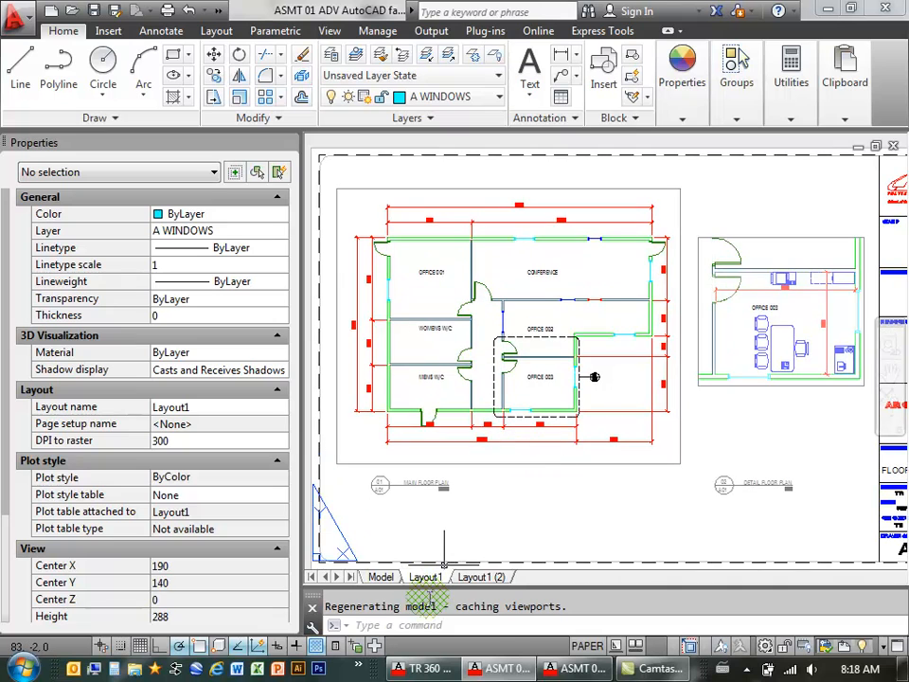
{"action": "left_click", "coordinate": [382, 576]}
{"action": "middle_click_drag", "start_coordinate": [527, 290], "coordinate": [509, 274]}
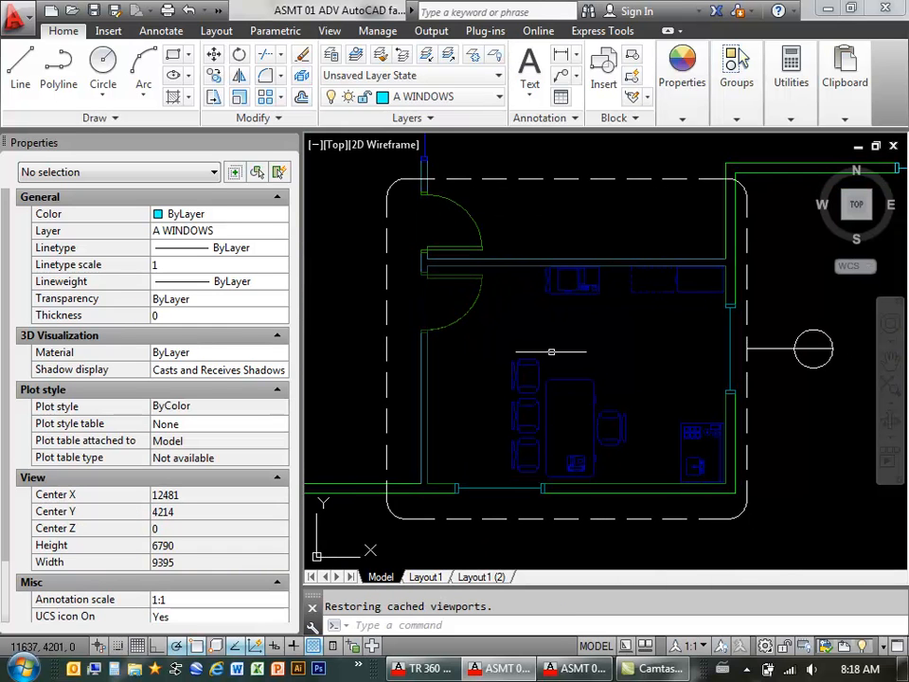
Regenerate the model and examine the detail outline's dashes up close.
{"action": "key", "text": "Return"}
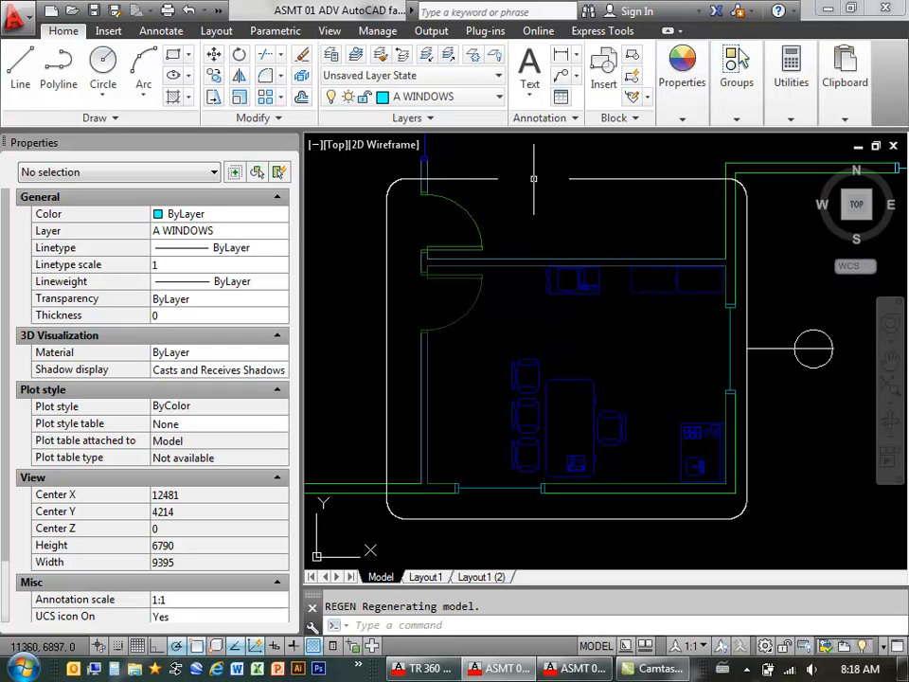
{"action": "scroll", "coordinate": [450, 161], "scroll_direction": "up", "scroll_amount": 4}
{"action": "scroll", "coordinate": [473, 296], "scroll_direction": "up", "scroll_amount": 15}
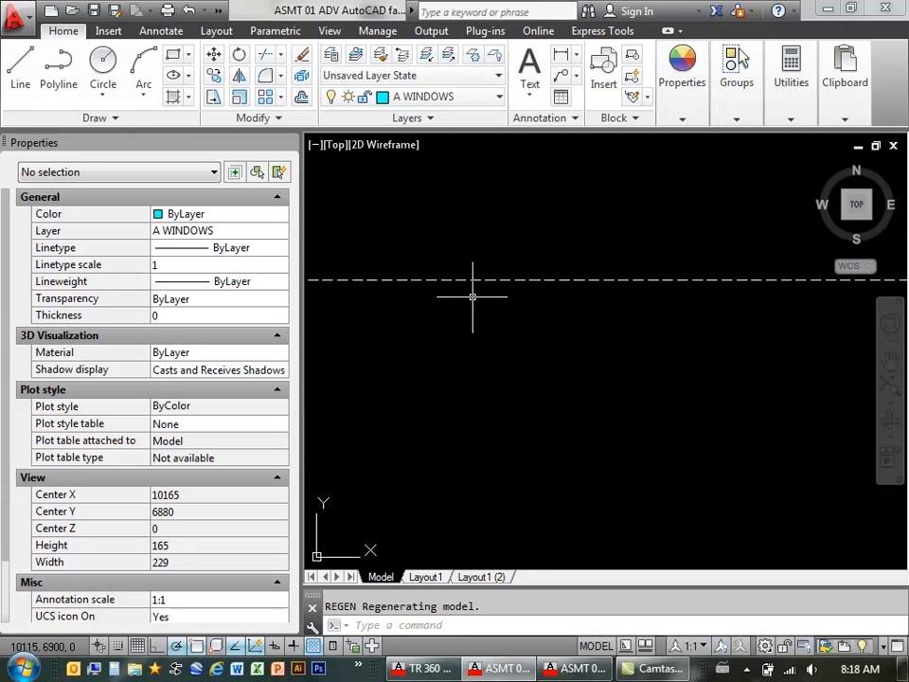
Set the detail outline polyline's linetype scale to 100.
{"action": "scroll", "coordinate": [481, 258], "scroll_direction": "down", "scroll_amount": 4}
{"action": "left_click", "coordinate": [481, 258]}
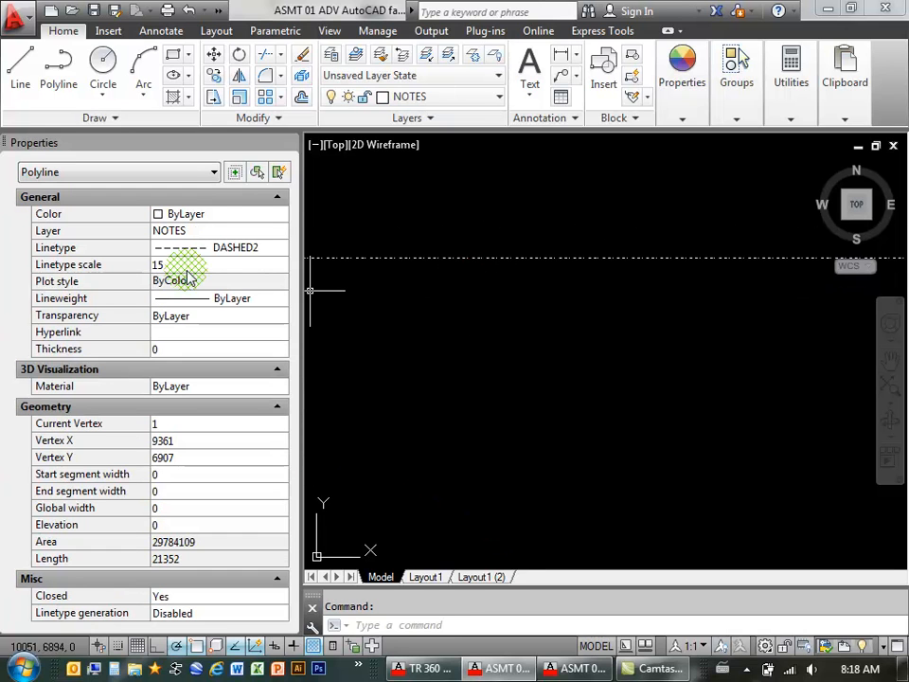
{"action": "left_click", "coordinate": [175, 264]}
{"action": "type", "text": "1"}
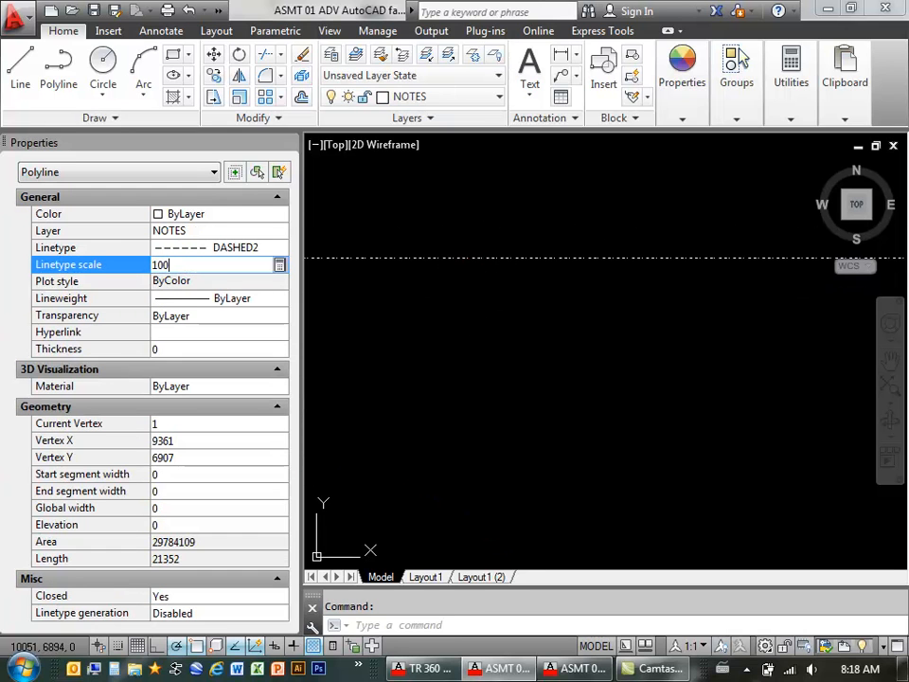
{"action": "type", "text": "00"}
{"action": "key", "text": "Return"}
{"action": "key", "text": "Escape"}
Set the detail outline's linetype scale to 200, then increase it to 500.
{"action": "scroll", "coordinate": [396, 290], "scroll_direction": "down", "scroll_amount": 8}
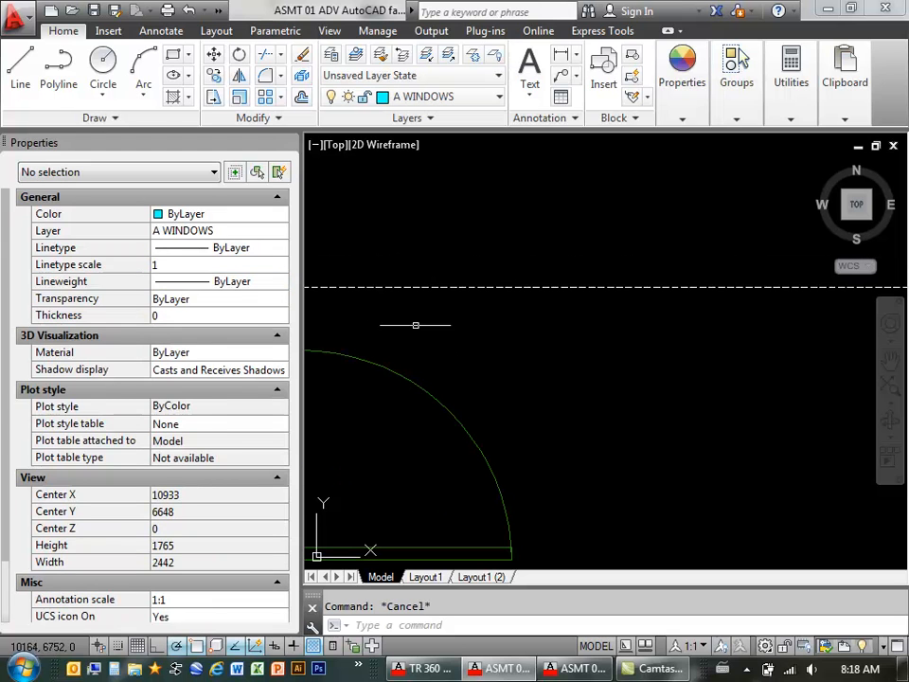
{"action": "left_click", "coordinate": [496, 286]}
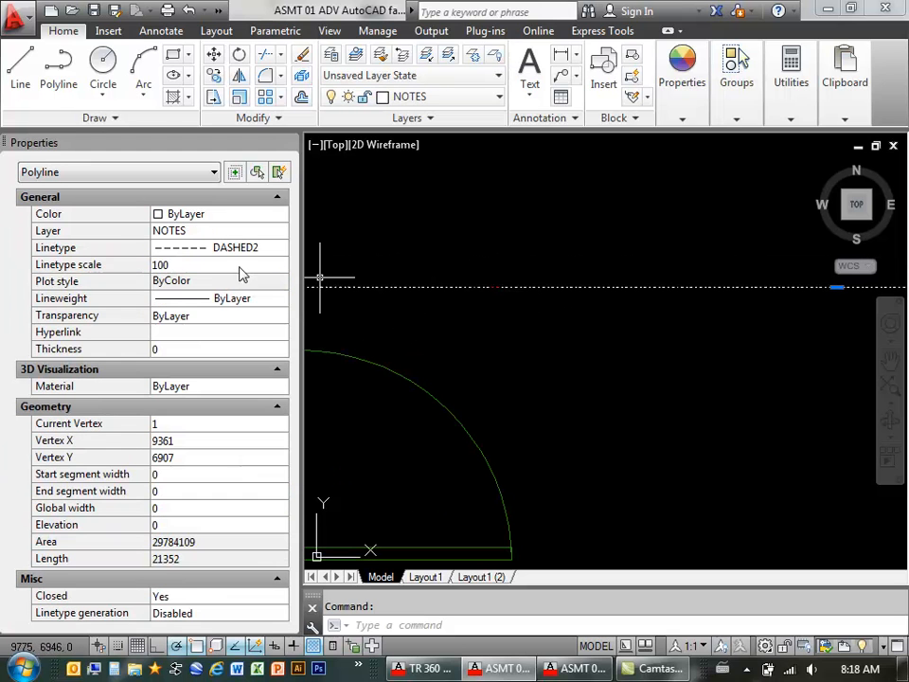
{"action": "left_click", "coordinate": [175, 264]}
{"action": "type", "text": "200"}
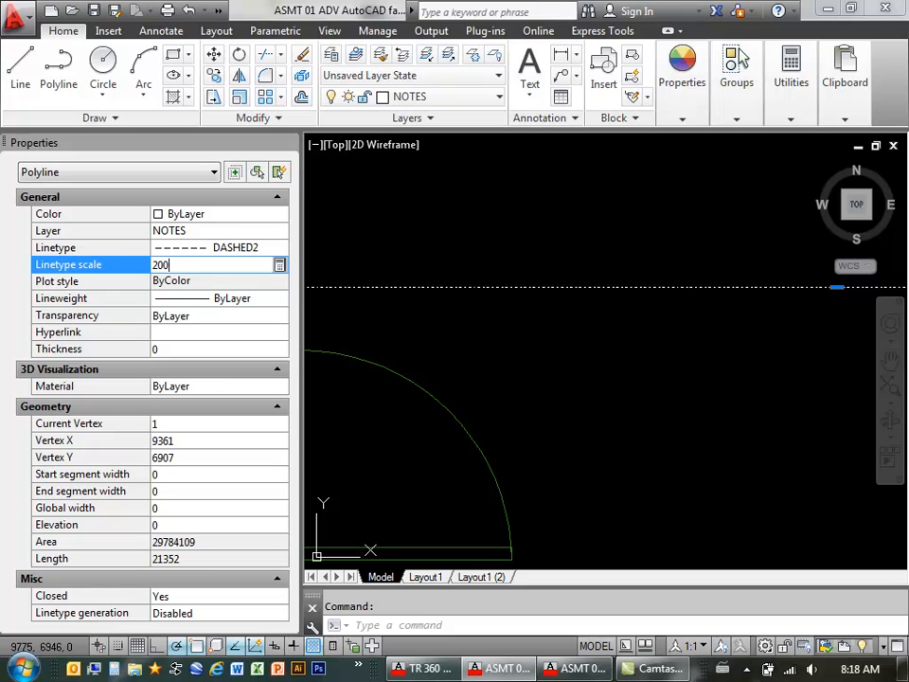
{"action": "key", "text": "Return"}
{"action": "left_click", "coordinate": [190, 265]}
{"action": "type", "text": "500"}
{"action": "key", "text": "Return"}
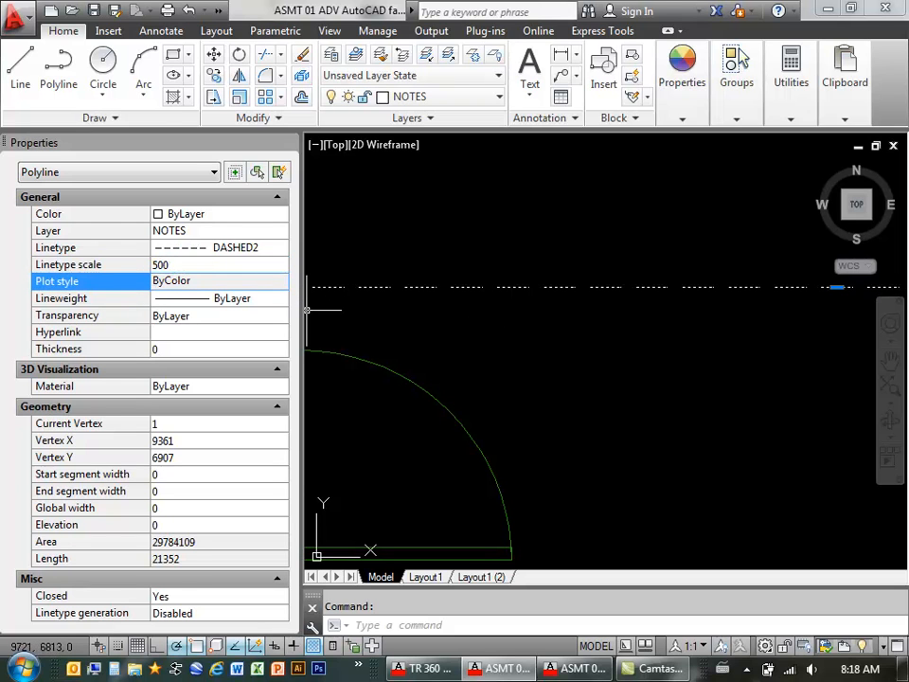
{"action": "key", "text": "Escape"}
Set the linetype scale of the detail outline around the furnished office to 1000.
{"action": "scroll", "coordinate": [526, 261], "scroll_direction": "down", "scroll_amount": 6}
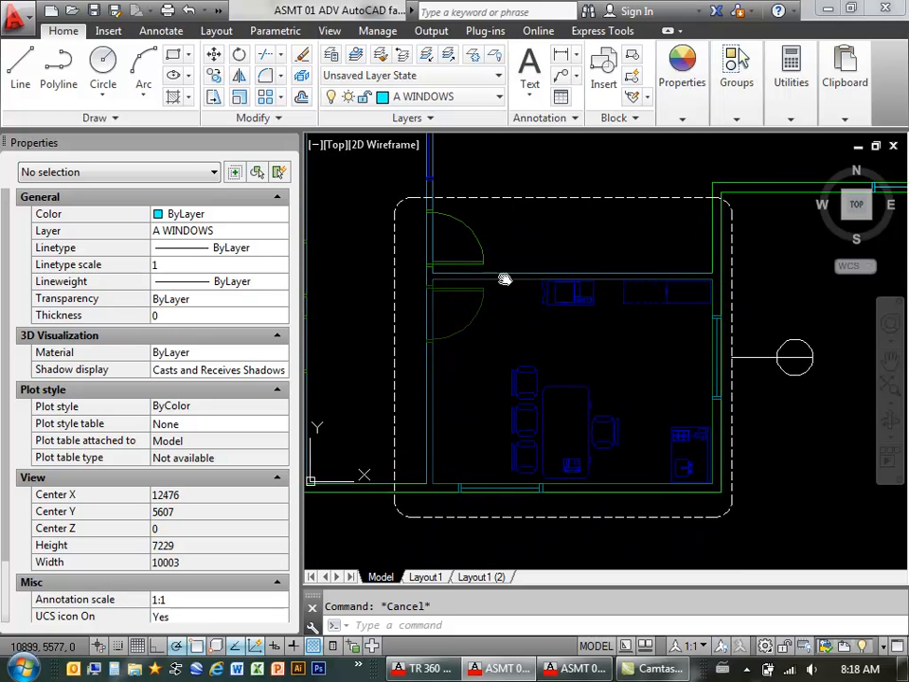
{"action": "left_click", "coordinate": [502, 199]}
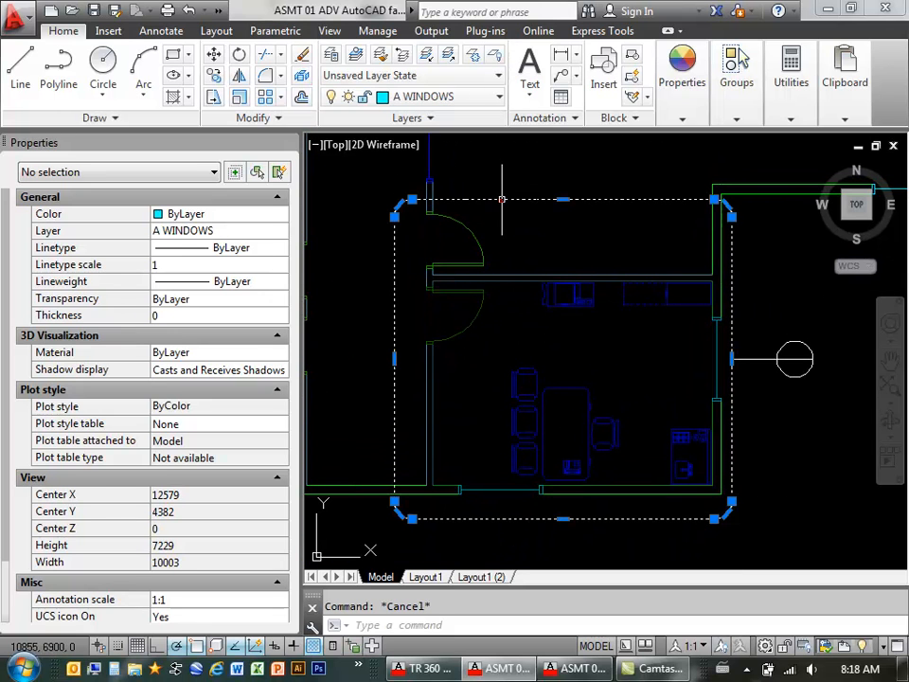
{"action": "left_click", "coordinate": [179, 265]}
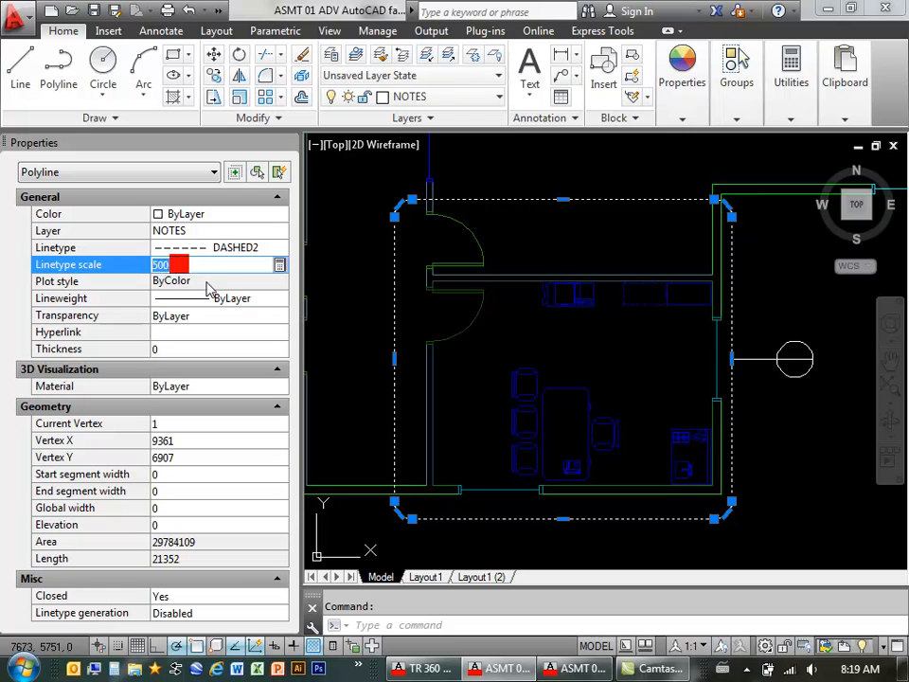
{"action": "type", "text": "1000"}
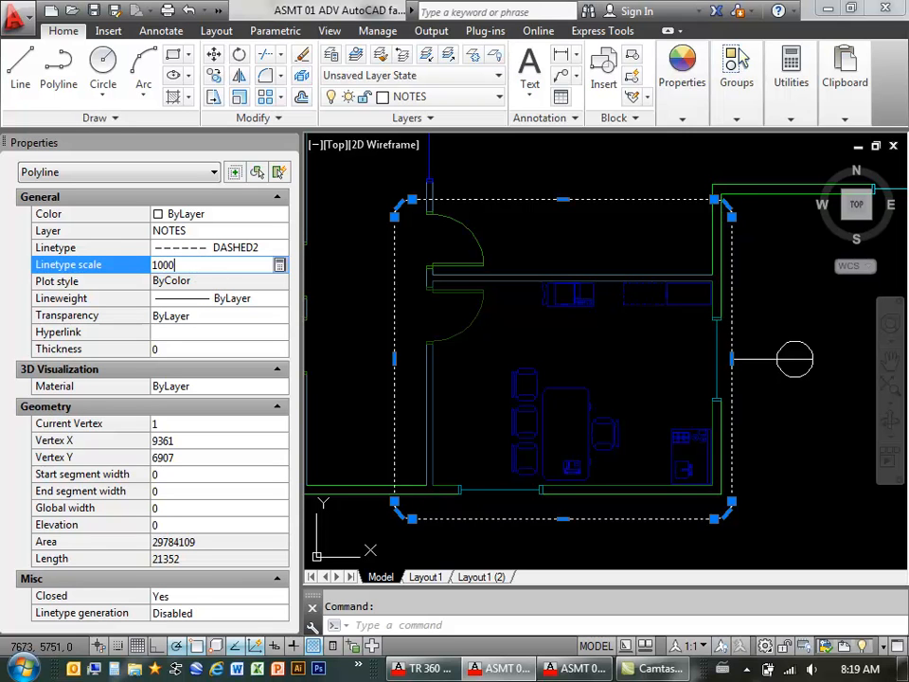
{"action": "left_click", "coordinate": [195, 281]}
{"action": "key", "text": "Escape"}
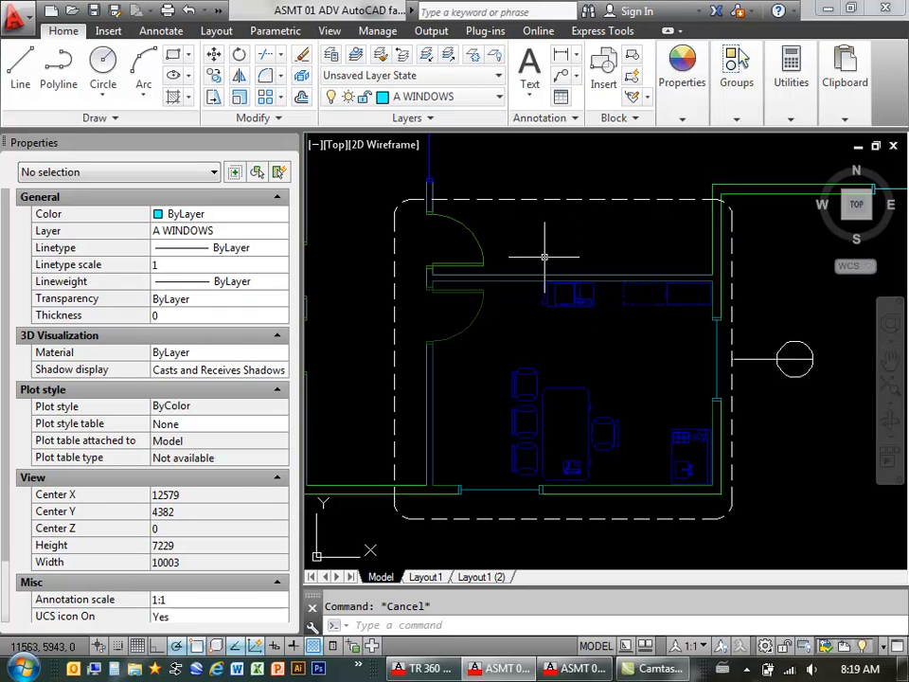
Examine the detail outline around Office 003 in Layout1's main floor plan, then return to model space.
{"action": "left_click", "coordinate": [431, 577]}
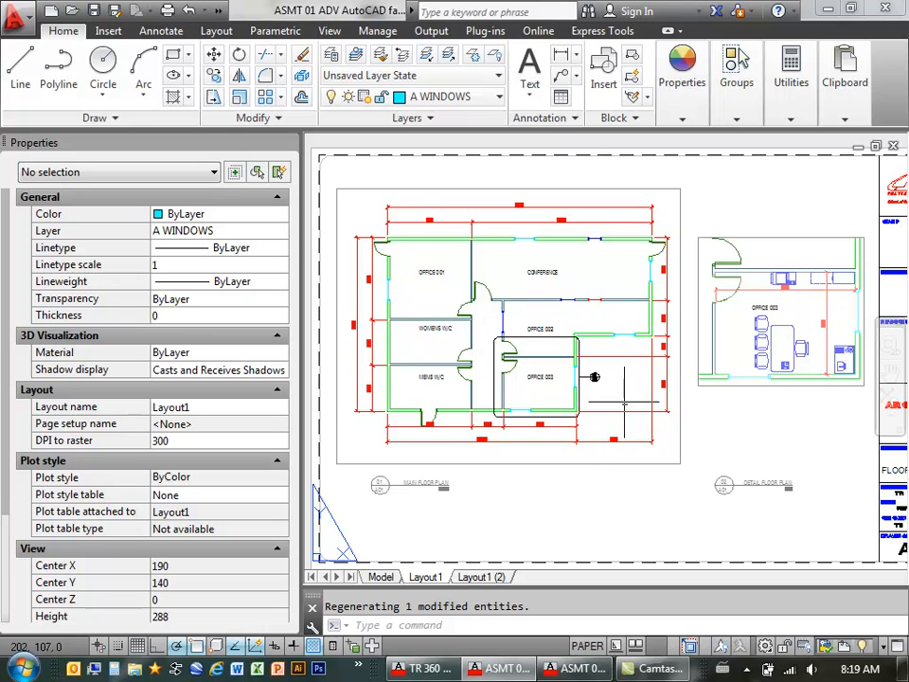
{"action": "scroll", "coordinate": [524, 411], "scroll_direction": "up", "scroll_amount": 4}
{"action": "scroll", "coordinate": [544, 370], "scroll_direction": "up", "scroll_amount": 8}
{"action": "scroll", "coordinate": [493, 375], "scroll_direction": "down", "scroll_amount": 4}
{"action": "scroll", "coordinate": [412, 383], "scroll_direction": "up", "scroll_amount": 6}
{"action": "scroll", "coordinate": [501, 379], "scroll_direction": "down", "scroll_amount": 6}
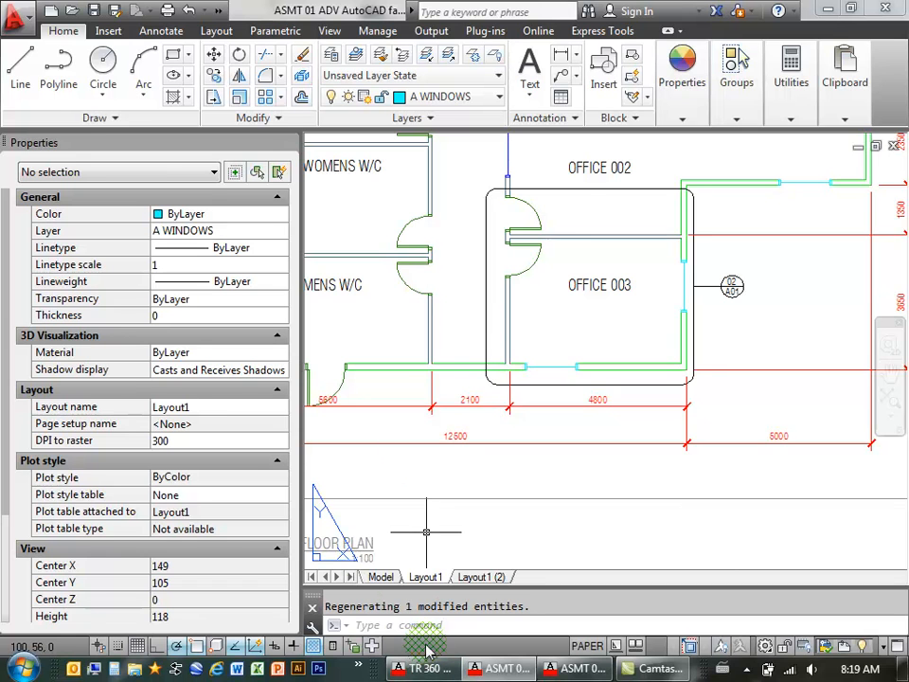
{"action": "left_click", "coordinate": [381, 577]}
{"action": "mouse_move", "coordinate": [517, 446]}
{"action": "middle_mouse_down"}
{"action": "mouse_move", "coordinate": [531, 426]}
{"action": "mouse_move", "coordinate": [533, 467]}
{"action": "middle_mouse_up"}
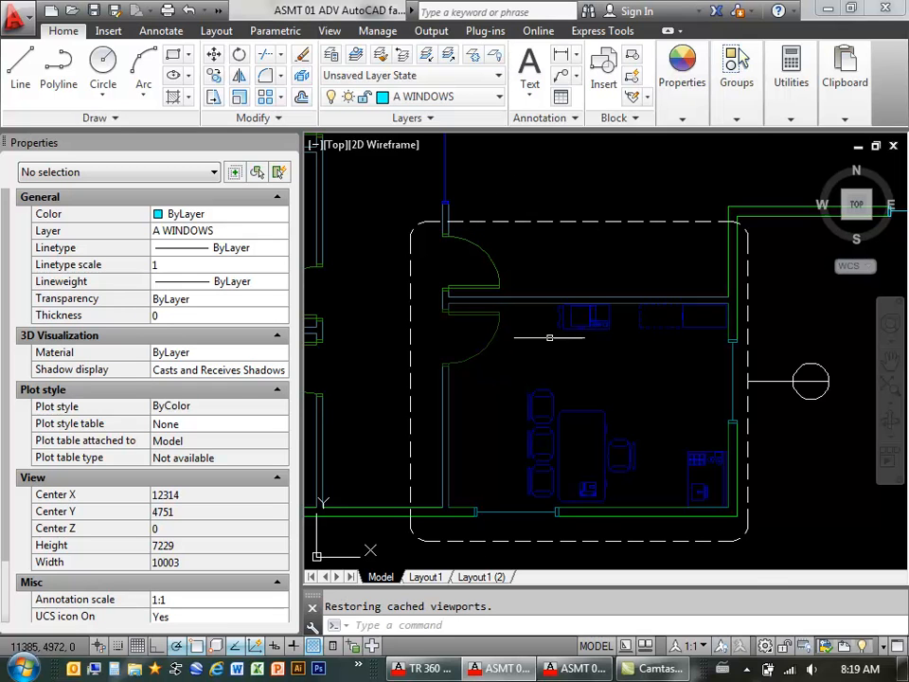
Set the model-space annotation scale to 1:100 and regenerate the model to check the detail outline.
{"action": "left_click", "coordinate": [692, 647]}
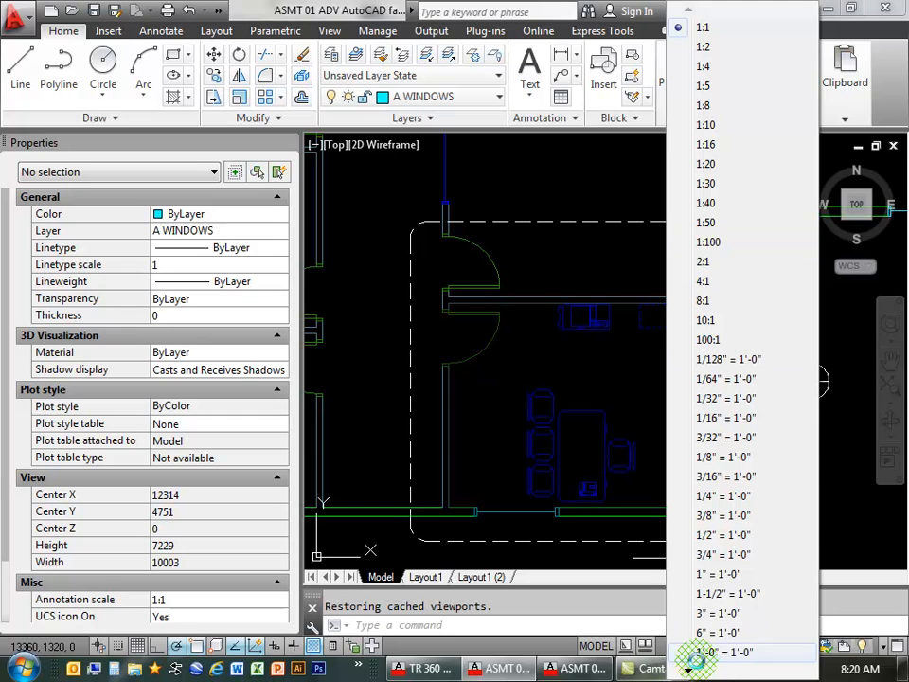
{"action": "left_click", "coordinate": [725, 243]}
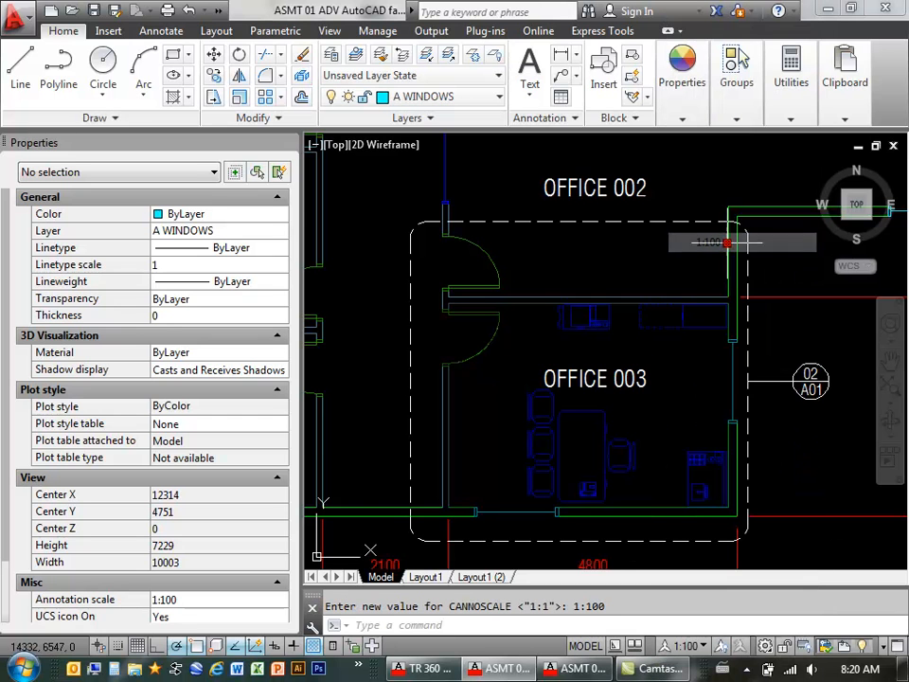
{"action": "mouse_move", "coordinate": [666, 375]}
{"action": "middle_mouse_down"}
{"action": "mouse_move", "coordinate": [657, 353]}
{"action": "mouse_move", "coordinate": [641, 353]}
{"action": "middle_mouse_up"}
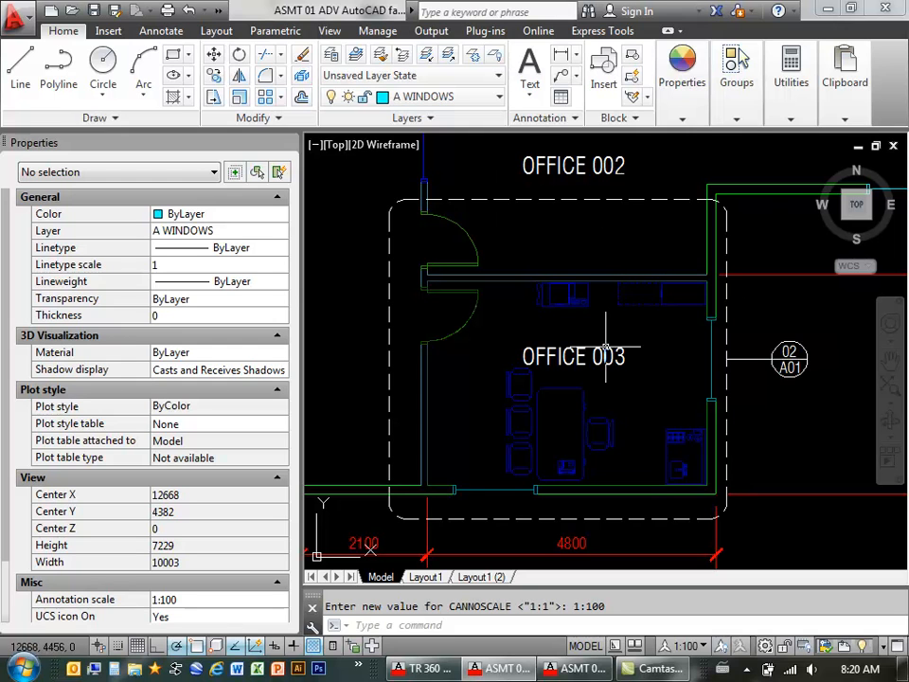
{"action": "mouse_move", "coordinate": [606, 347]}
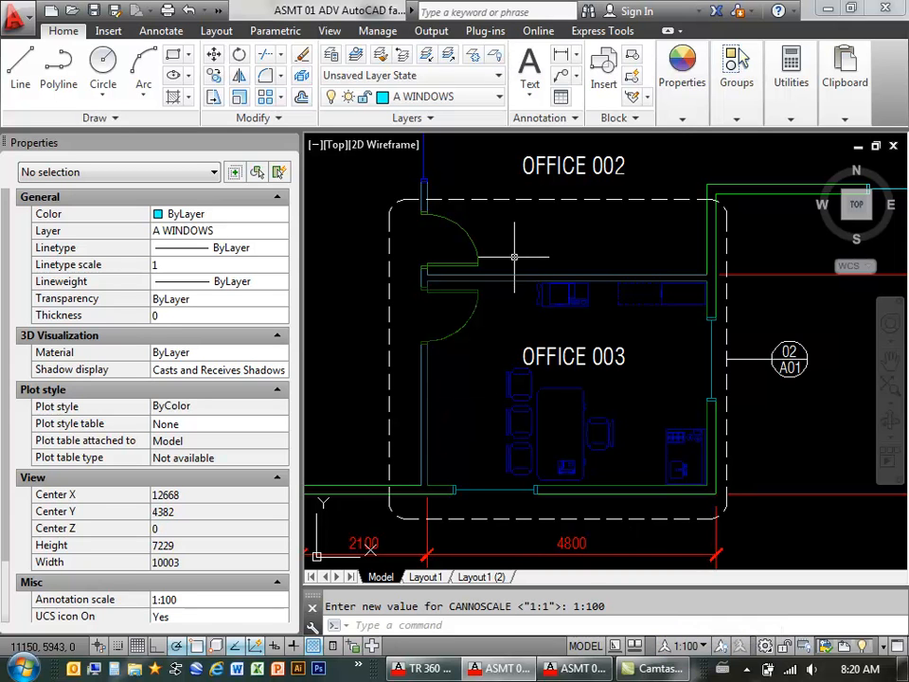
{"action": "key", "text": "Return"}
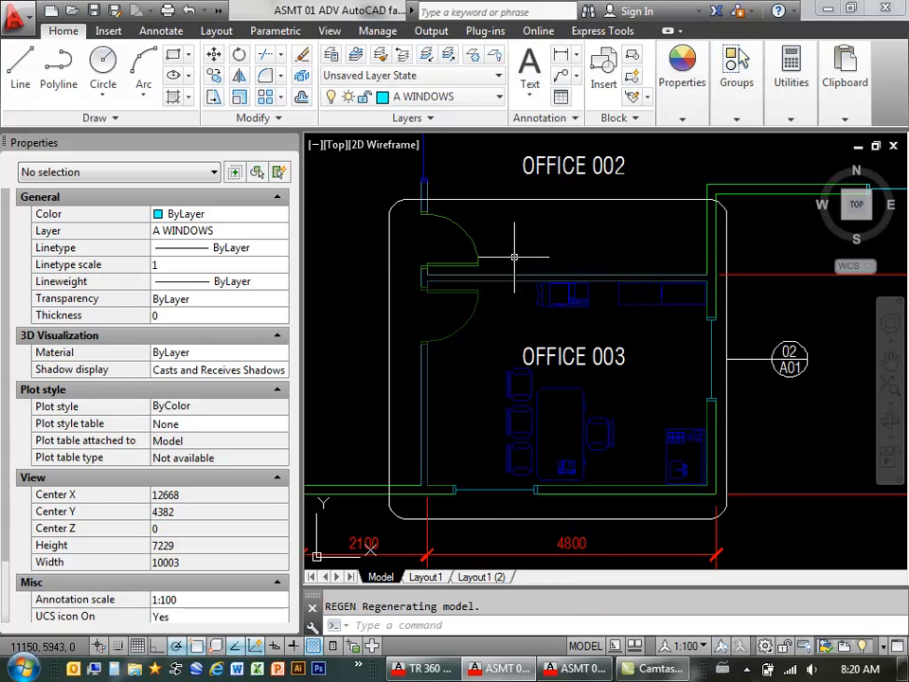
{"action": "scroll", "coordinate": [464, 213], "scroll_direction": "up", "scroll_amount": 10}
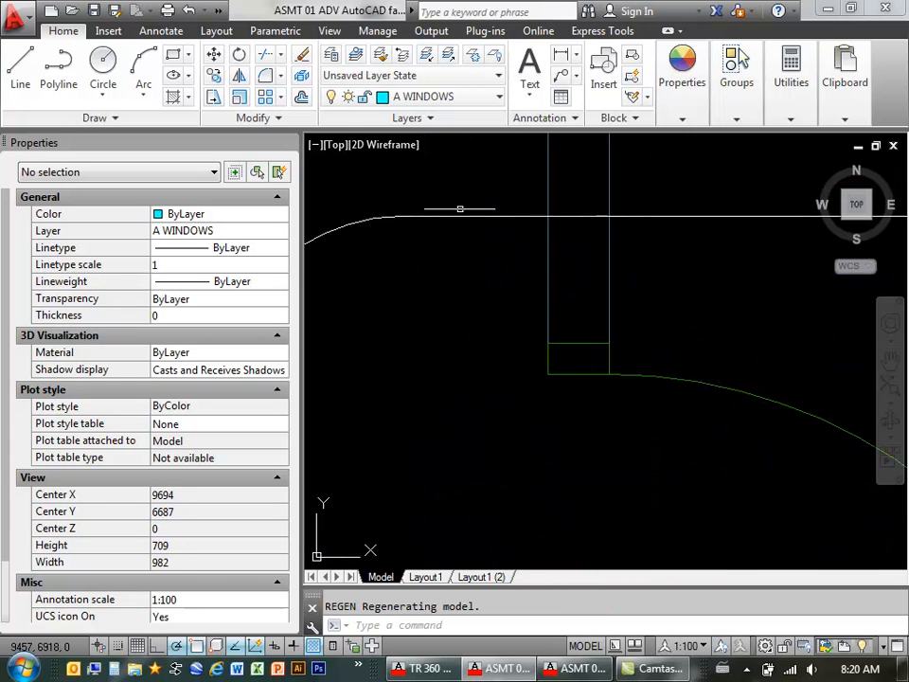
{"action": "scroll", "coordinate": [454, 213], "scroll_direction": "down", "scroll_amount": 10}
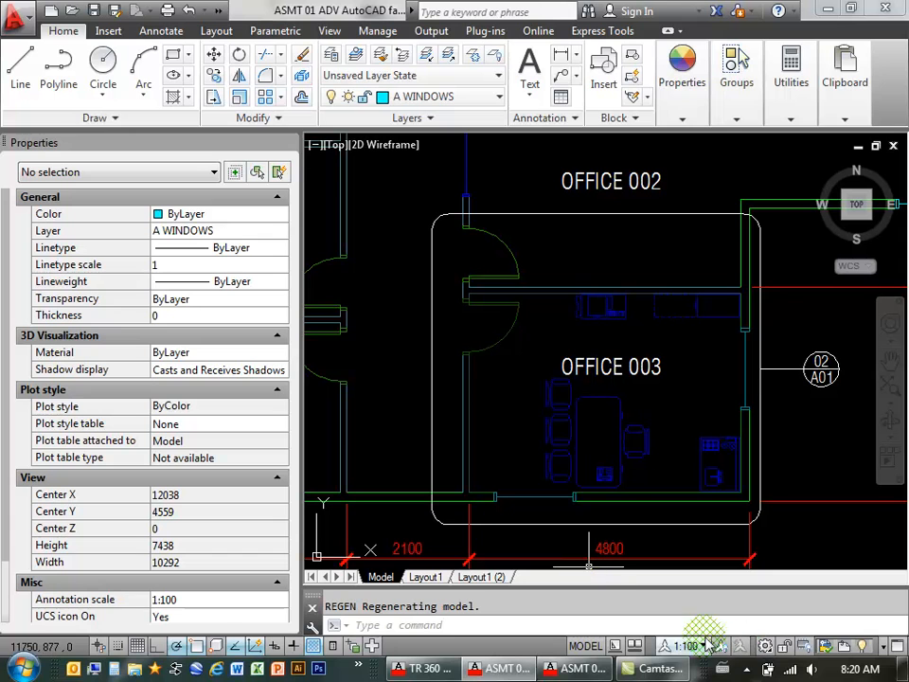
Set the linetype scale of the detail outline around Office 003 to 15 and view it in Layout1.
{"action": "left_click", "coordinate": [544, 210]}
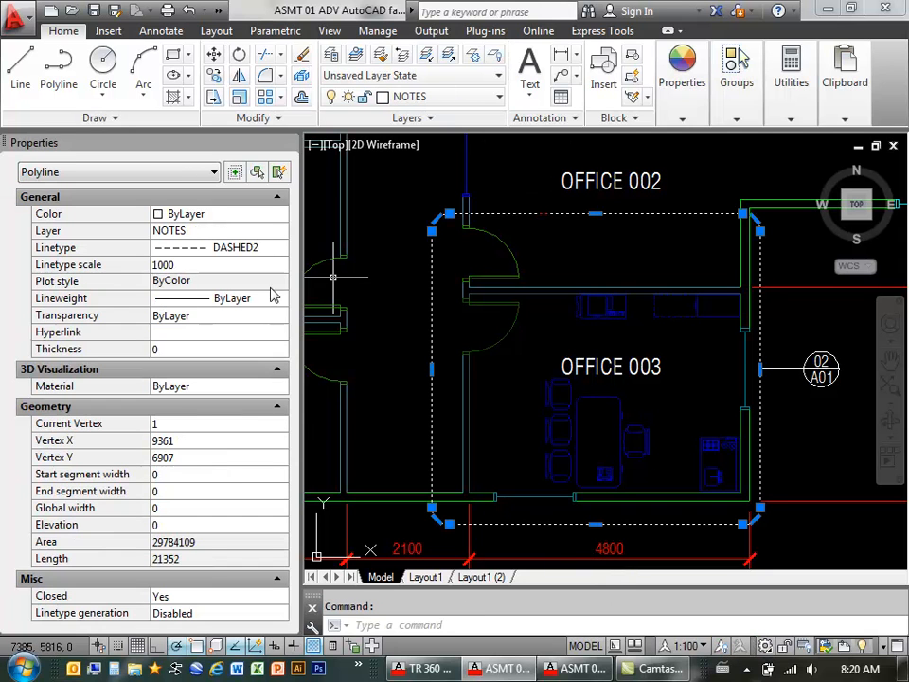
{"action": "left_click", "coordinate": [189, 266]}
{"action": "type", "text": "15"}
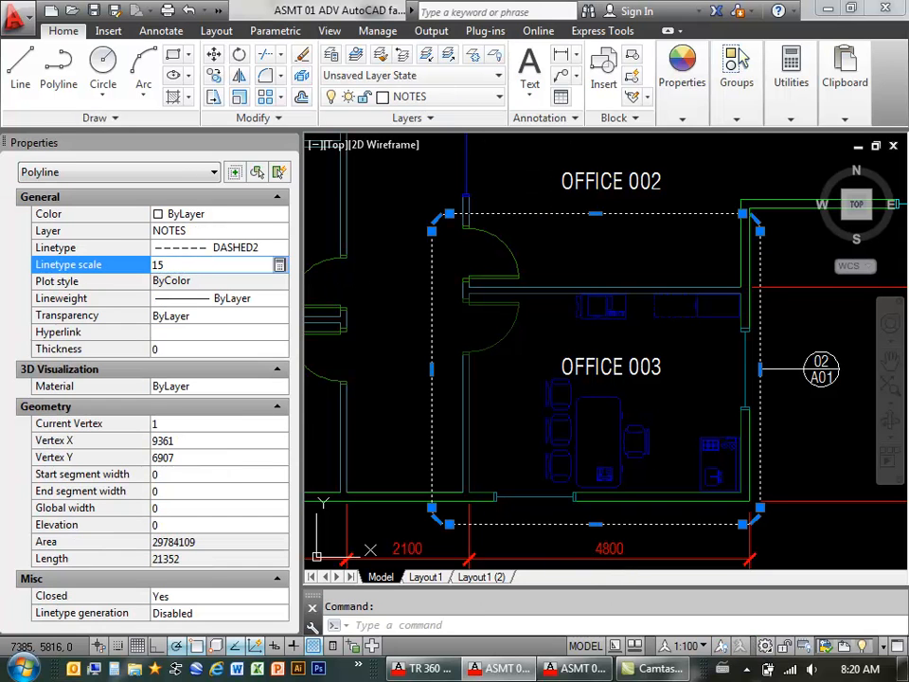
{"action": "key", "text": "Return"}
{"action": "key", "text": "Escape"}
{"action": "middle_click_drag", "start_coordinate": [552, 249], "coordinate": [545, 226]}
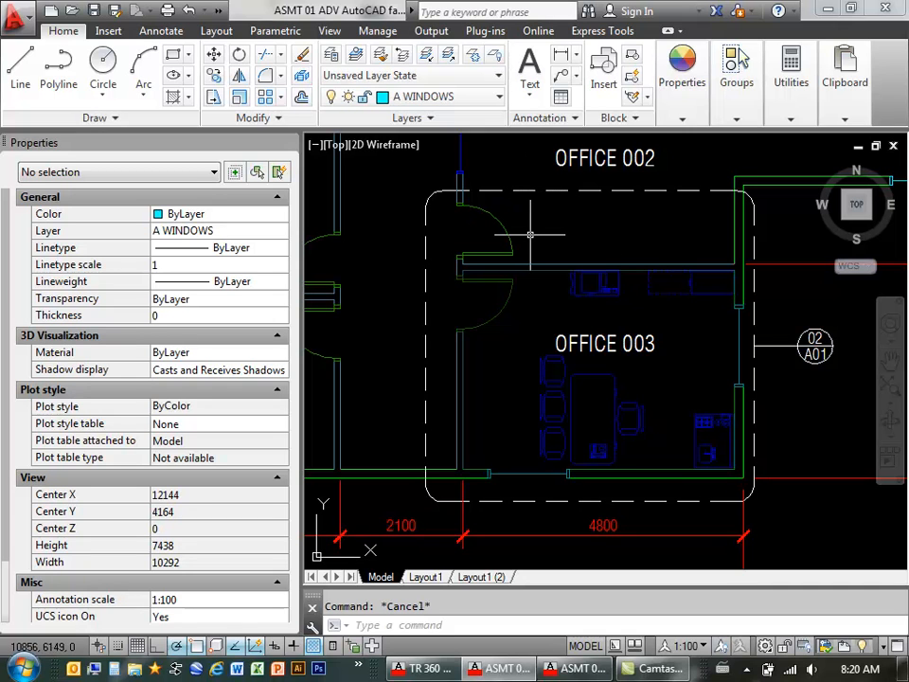
{"action": "left_click", "coordinate": [440, 579]}
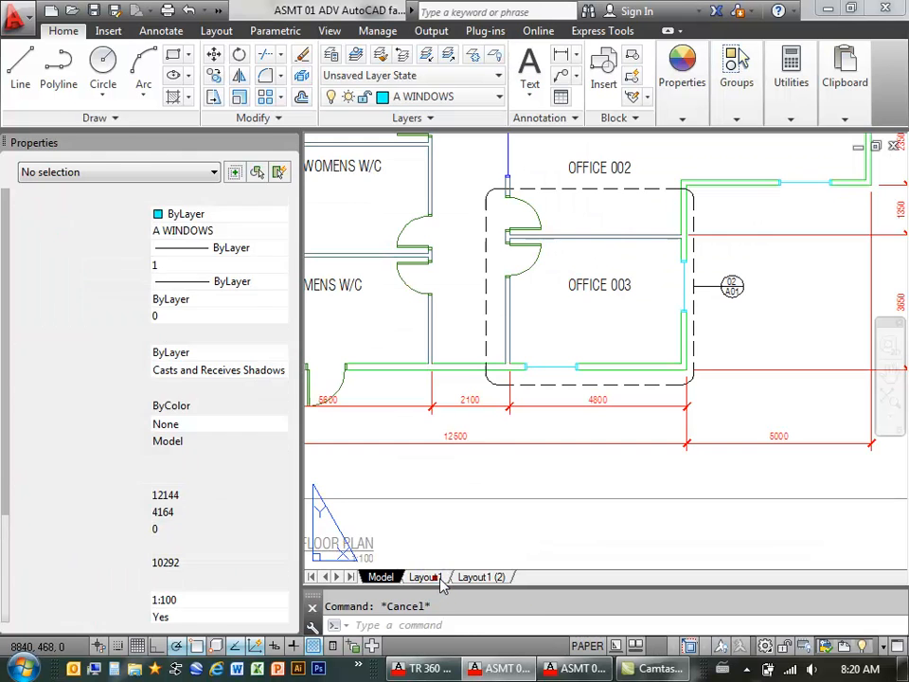
Check the annotation scale of the main floor plan viewport in Layout1.
{"action": "middle_click_drag", "start_coordinate": [586, 283], "coordinate": [574, 321]}
{"action": "scroll", "coordinate": [572, 312], "scroll_direction": "down", "scroll_amount": 3}
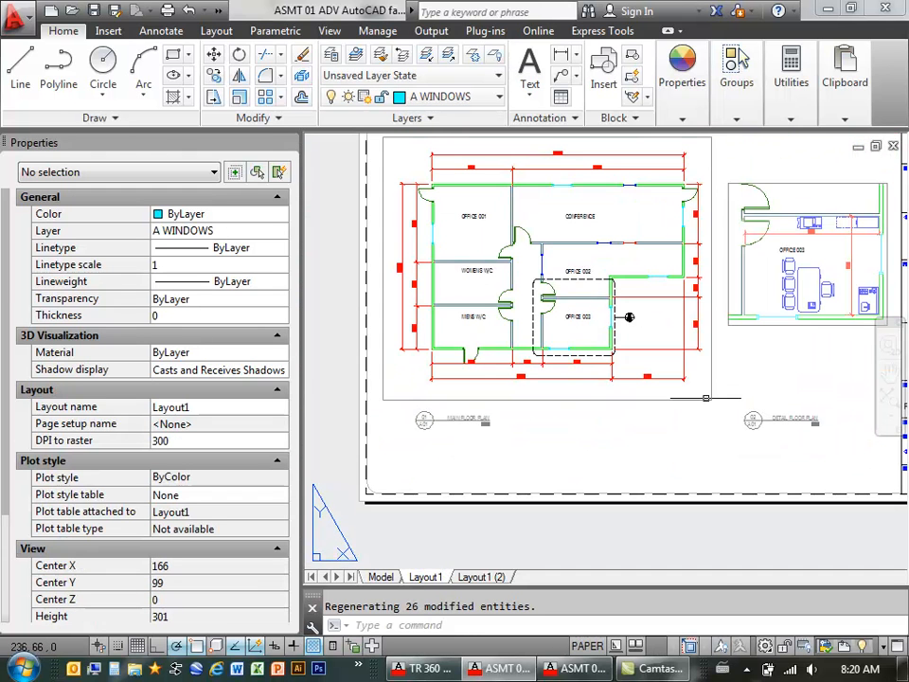
{"action": "middle_click_drag", "start_coordinate": [733, 376], "coordinate": [705, 417]}
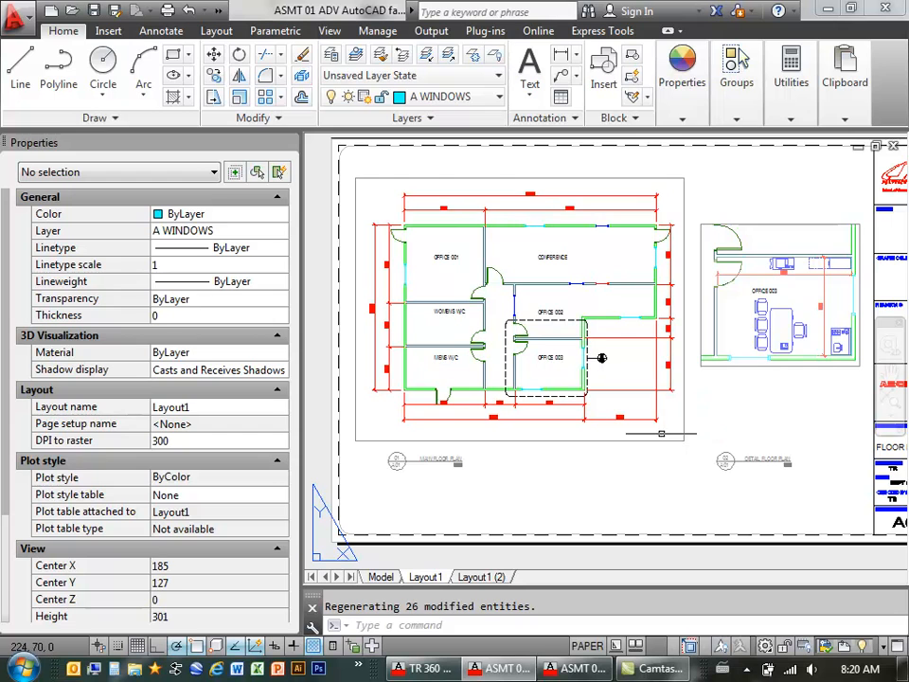
{"action": "left_click", "coordinate": [659, 442]}
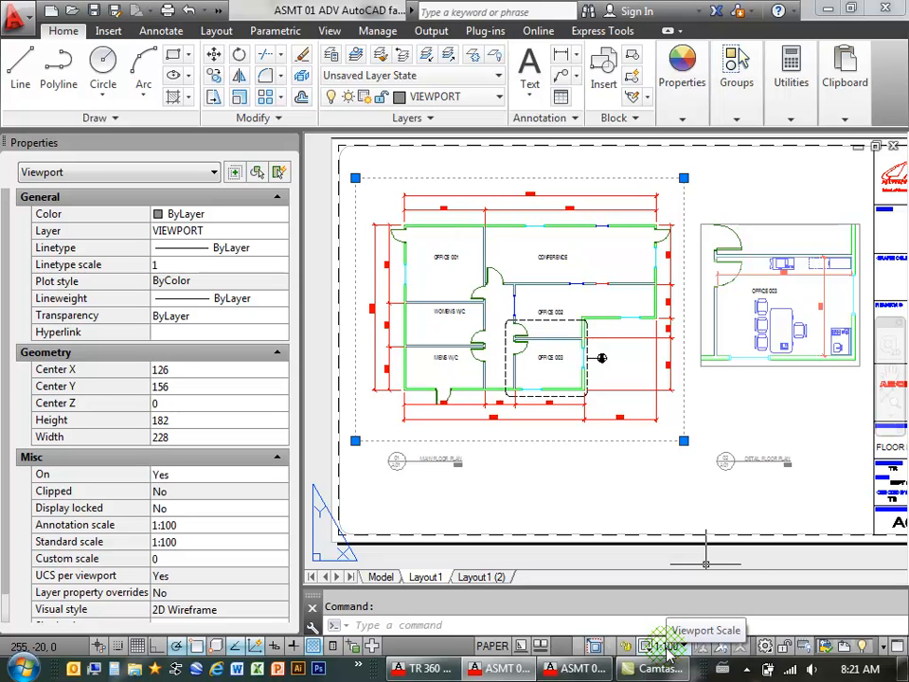
{"action": "key", "text": "Escape"}
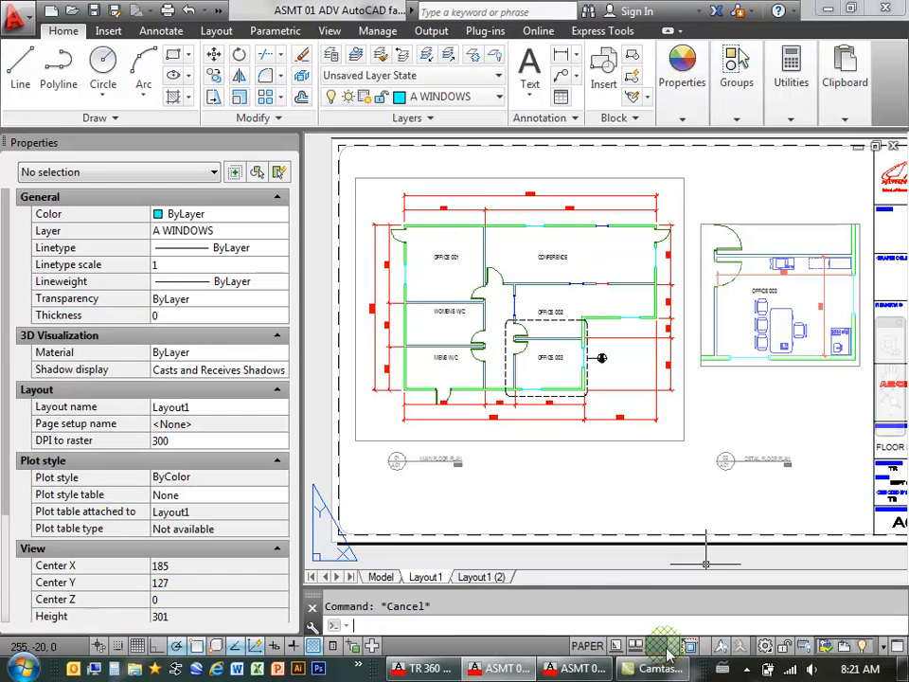
Return to model space, set the annotation scale to 1:50 and check the annotations across the whole floor plan.
{"action": "left_click", "coordinate": [380, 578]}
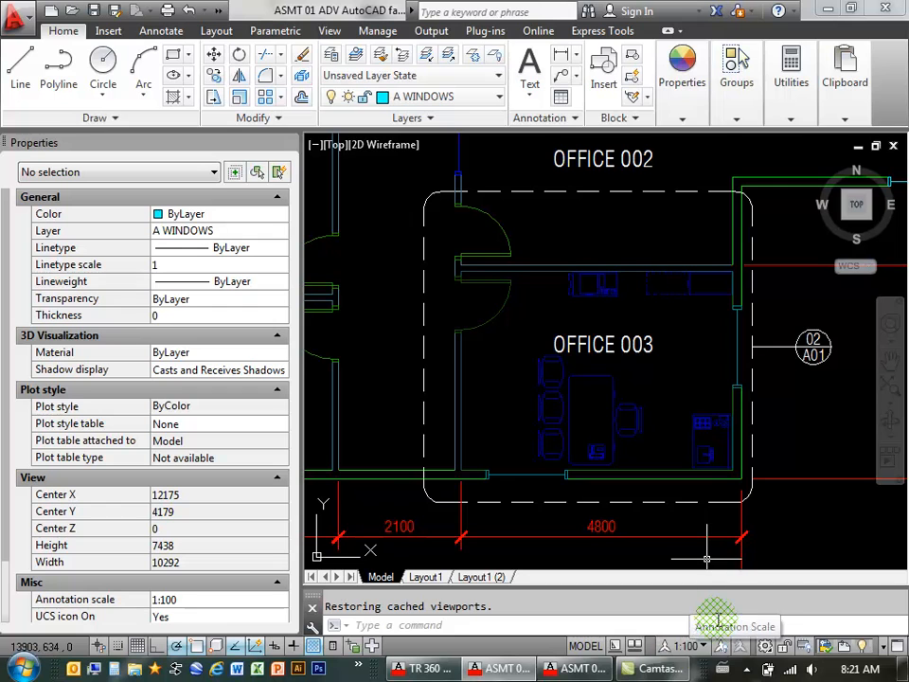
{"action": "left_click", "coordinate": [689, 649]}
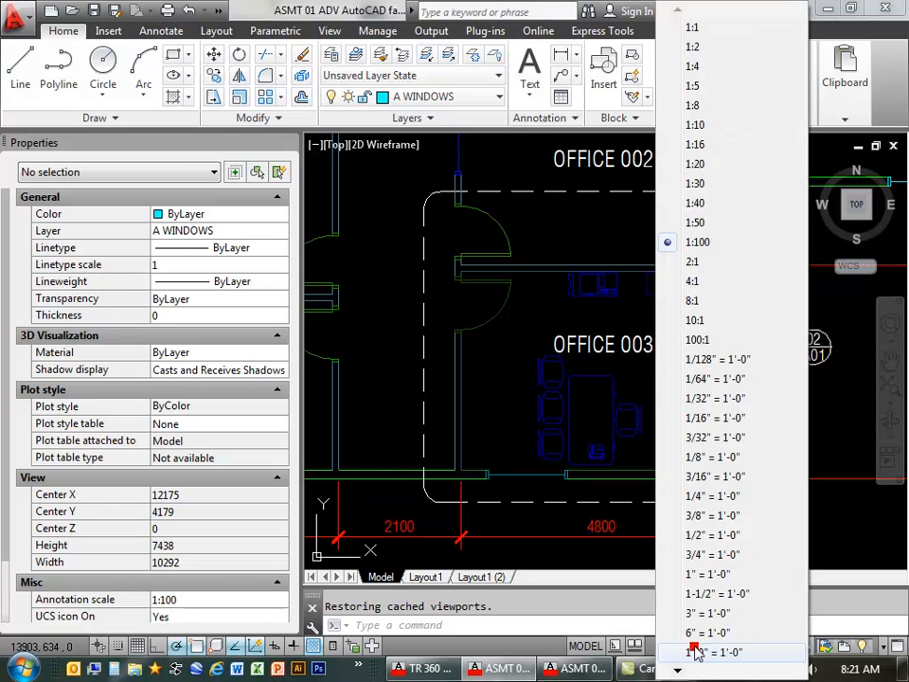
{"action": "left_click", "coordinate": [718, 224]}
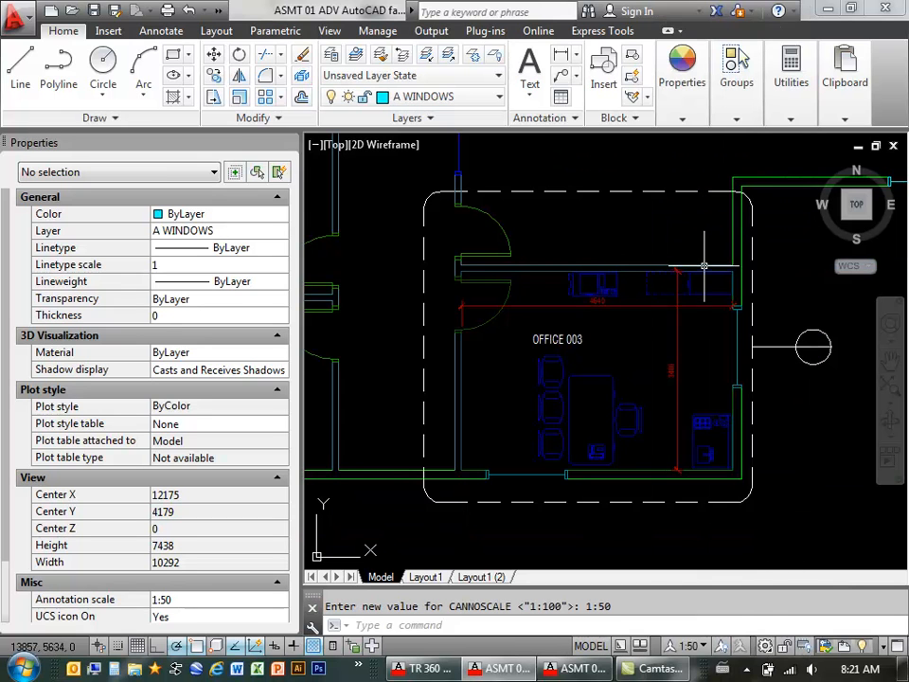
{"action": "middle_click_drag", "start_coordinate": [666, 388], "coordinate": [669, 436]}
{"action": "scroll", "coordinate": [668, 436], "scroll_direction": "down", "scroll_amount": 3}
{"action": "middle_click_drag", "start_coordinate": [658, 370], "coordinate": [657, 383]}
{"action": "middle_click_drag", "start_coordinate": [651, 429], "coordinate": [664, 434]}
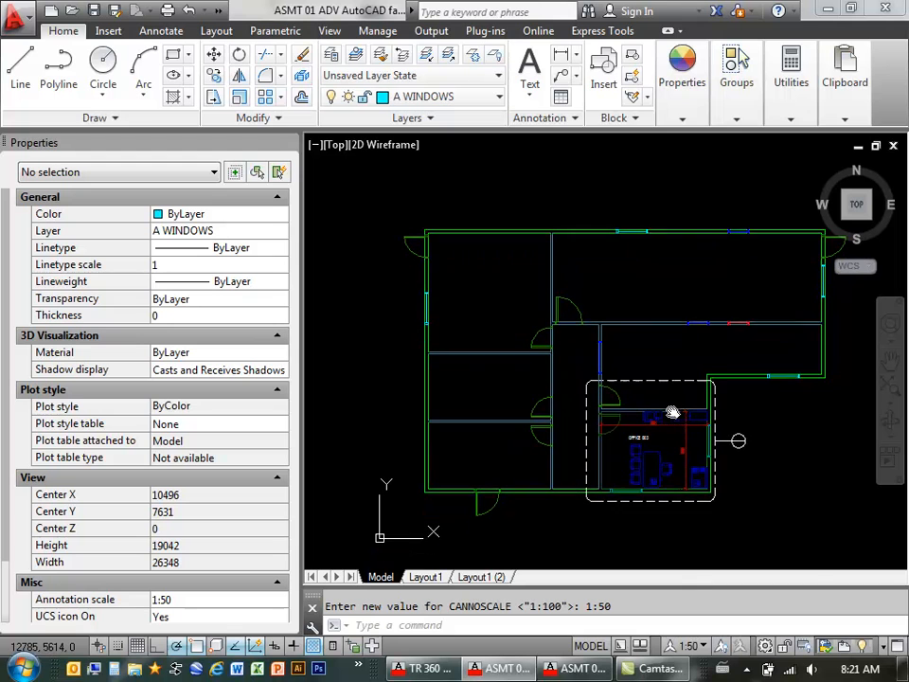
Set the model-space annotation scale to 1:100 and check the floor plan's room labels and dimensions.
{"action": "left_click", "coordinate": [705, 646]}
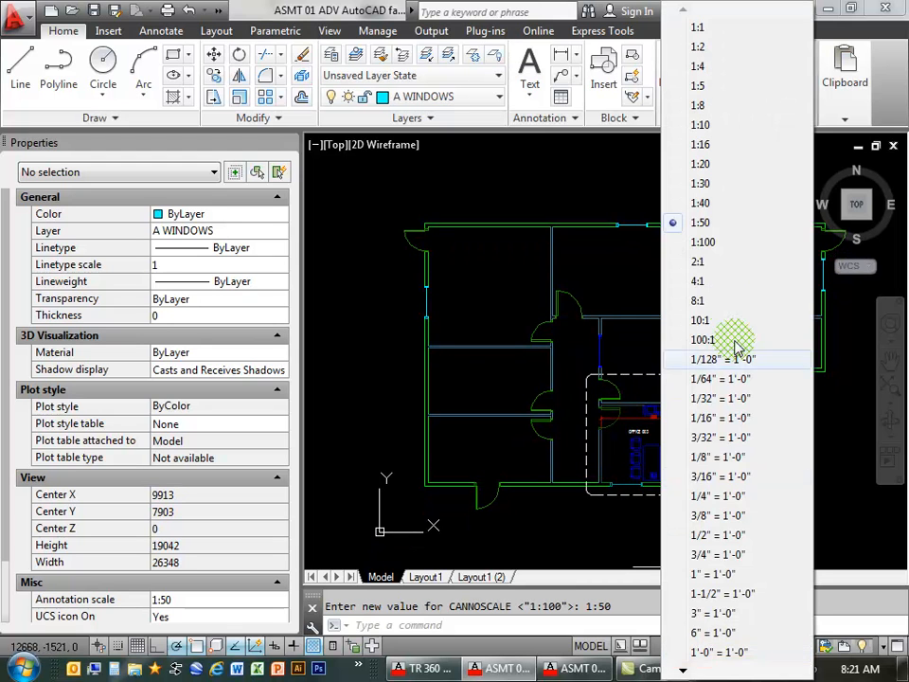
{"action": "left_click", "coordinate": [704, 242]}
{"action": "middle_click_drag", "start_coordinate": [676, 421], "coordinate": [666, 432]}
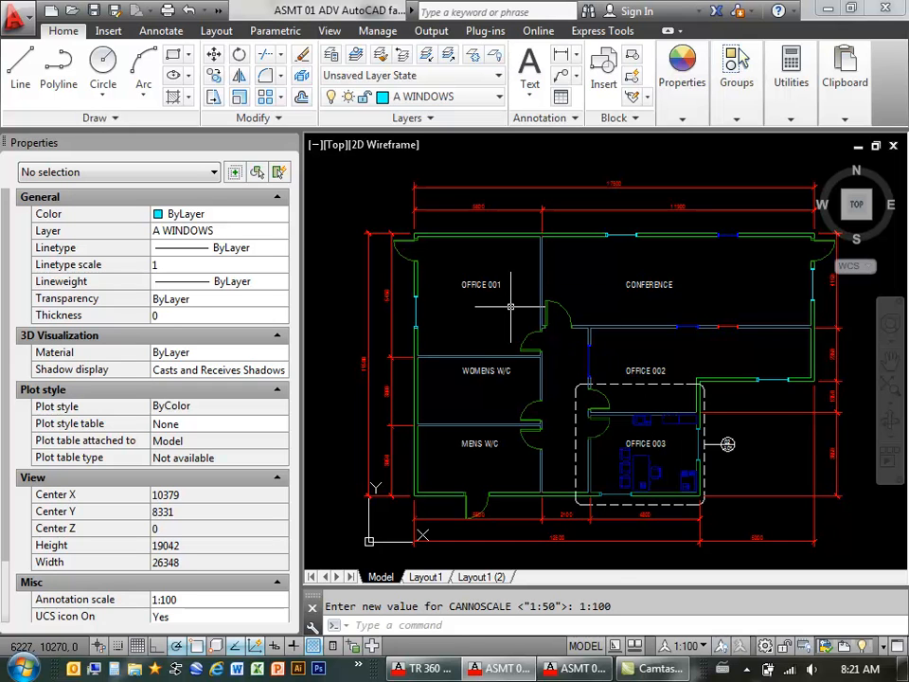
Set the model-space annotation scale to 1:50 and inspect the dashed detail outline around Office 003.
{"action": "left_click", "coordinate": [706, 646]}
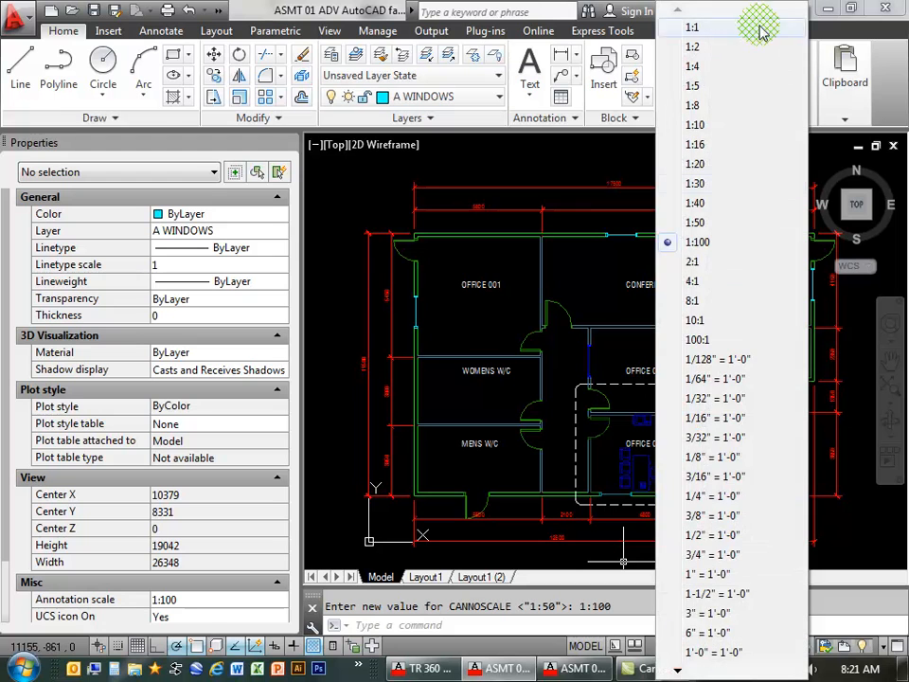
{"action": "left_click", "coordinate": [697, 221]}
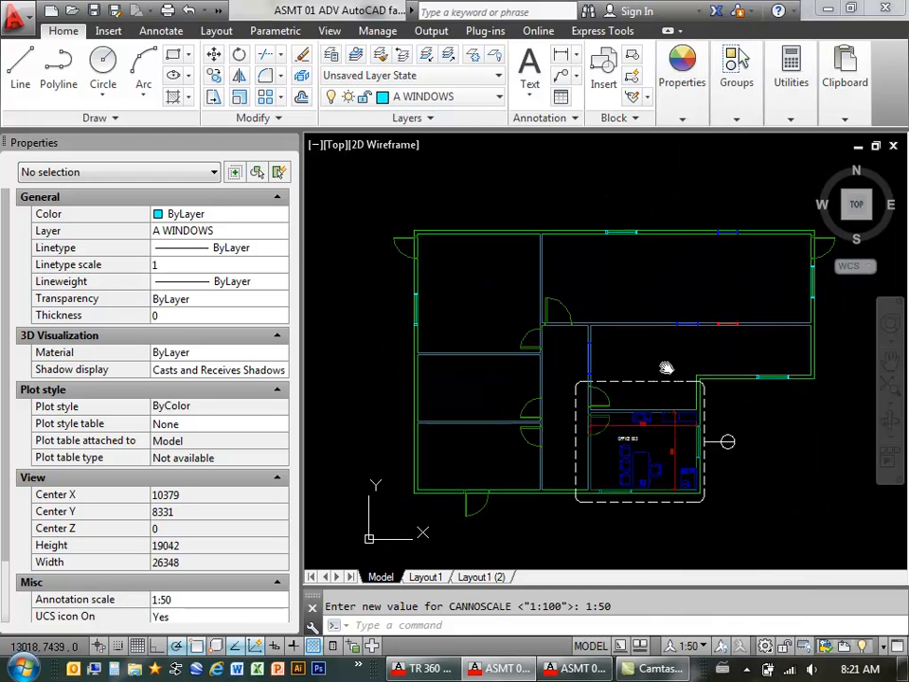
{"action": "middle_click_drag", "start_coordinate": [667, 370], "coordinate": [660, 318]}
{"action": "scroll", "coordinate": [688, 356], "scroll_direction": "up", "scroll_amount": 2}
{"action": "middle_click_drag", "start_coordinate": [631, 451], "coordinate": [654, 380]}
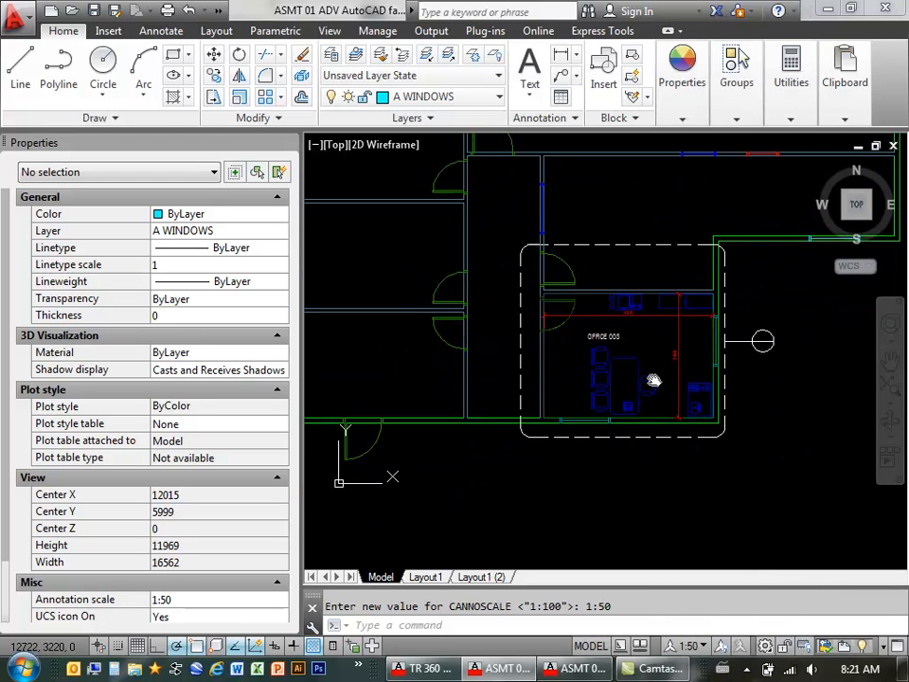
{"action": "scroll", "coordinate": [634, 364], "scroll_direction": "up", "scroll_amount": 2}
{"action": "middle_click_drag", "start_coordinate": [632, 343], "coordinate": [641, 375]}
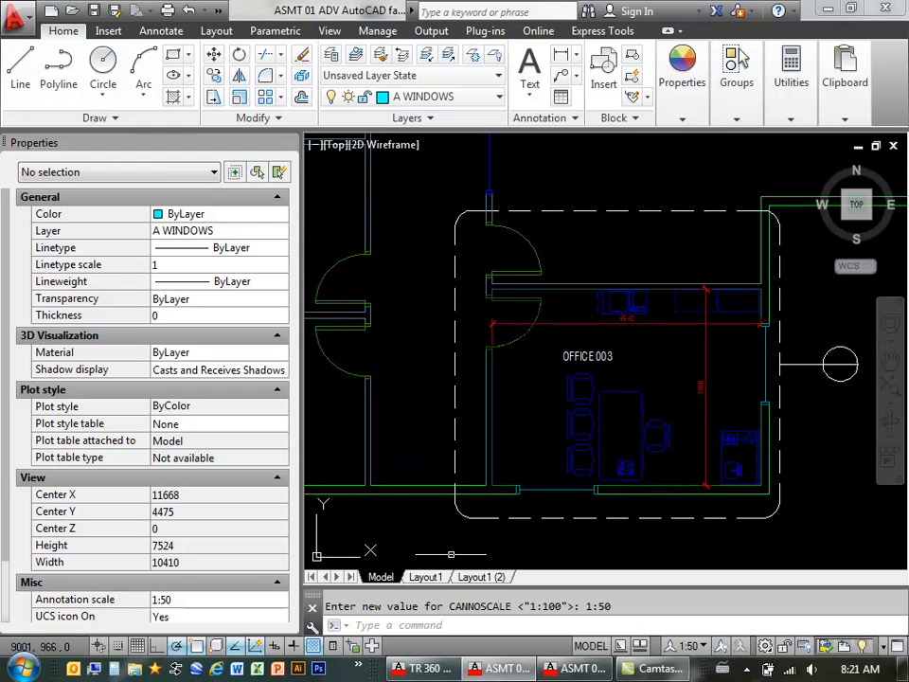
Check the annotation scales of the main floor plan and detail floor plan viewports in Layout1.
{"action": "left_click", "coordinate": [426, 577]}
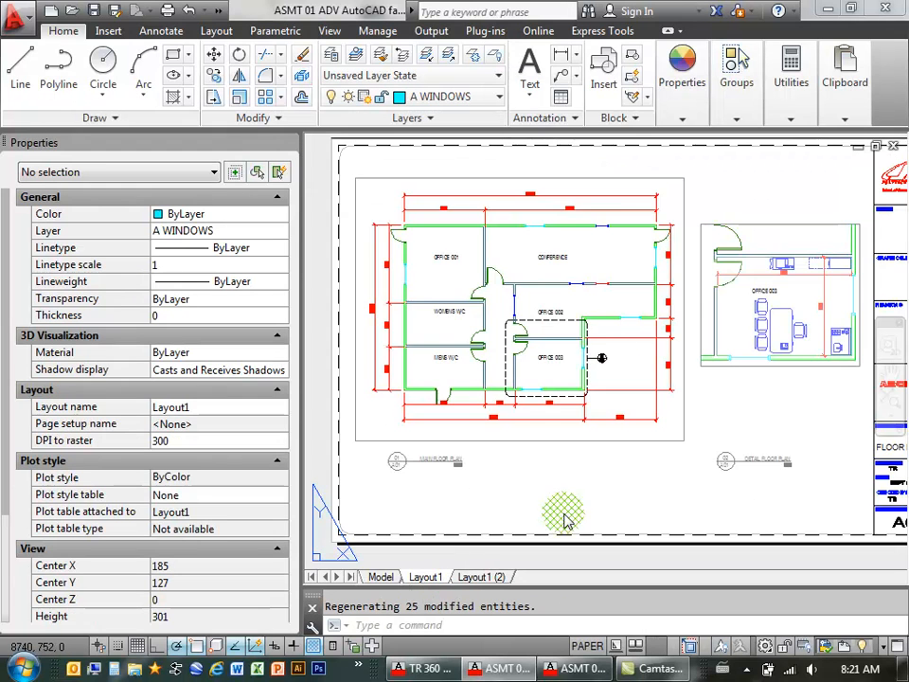
{"action": "middle_click_drag", "start_coordinate": [632, 301], "coordinate": [607, 324]}
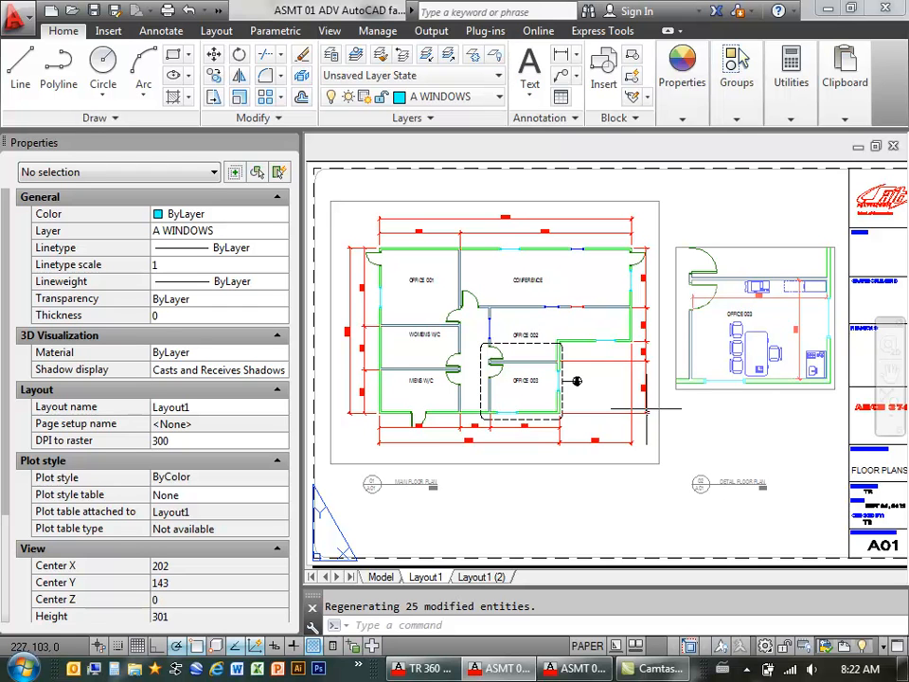
{"action": "middle_click_drag", "start_coordinate": [674, 411], "coordinate": [609, 414]}
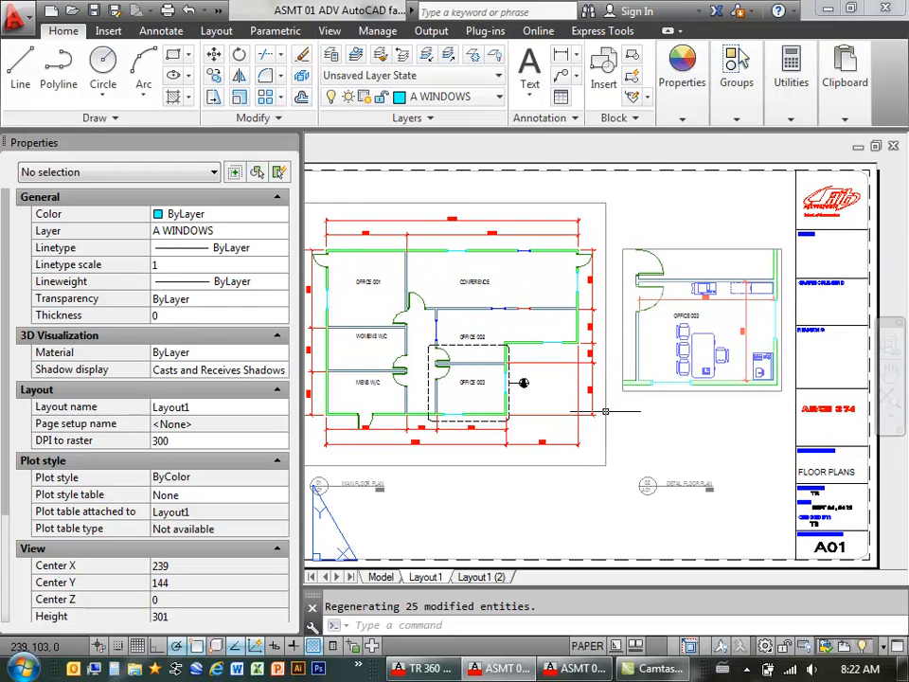
{"action": "left_click", "coordinate": [605, 410]}
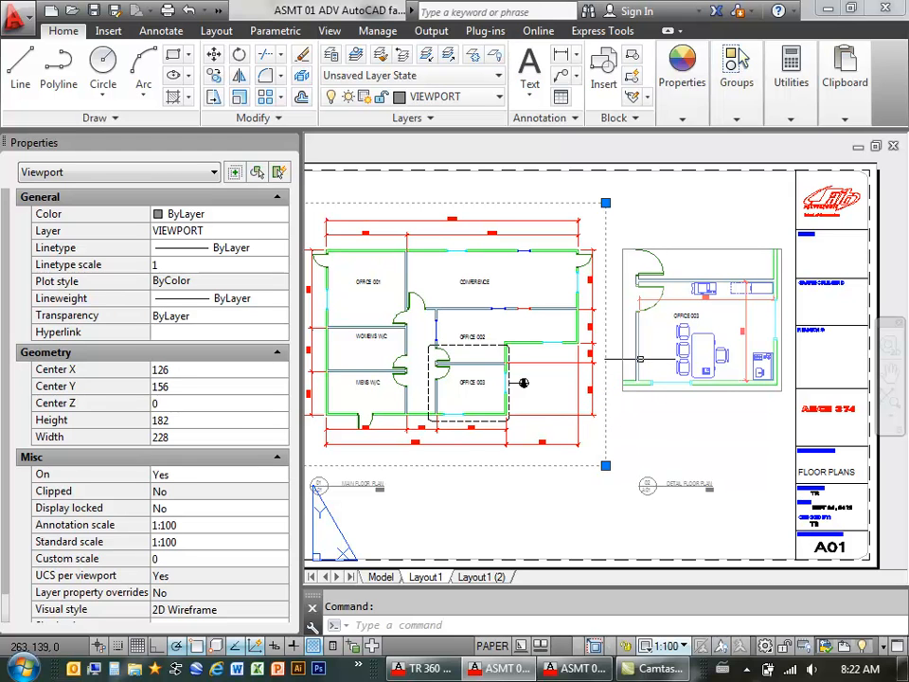
{"action": "key", "text": "Escape"}
{"action": "left_click", "coordinate": [624, 319]}
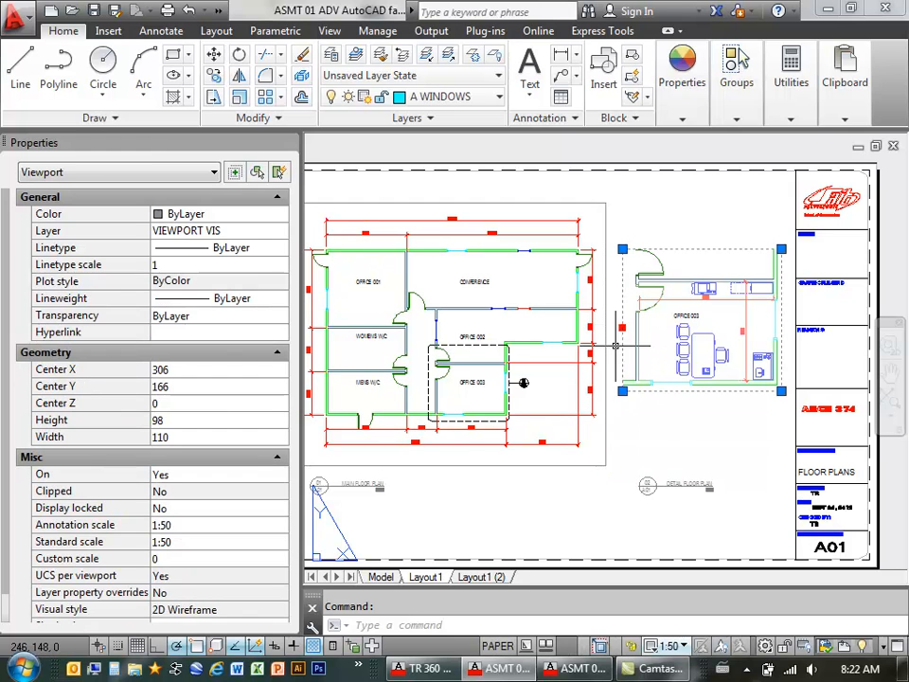
{"action": "key", "text": "Escape"}
Examine the Office 003 label, dimensions and viewport edge in Layout1's detail floor plan.
{"action": "scroll", "coordinate": [661, 317], "scroll_direction": "up", "scroll_amount": 2}
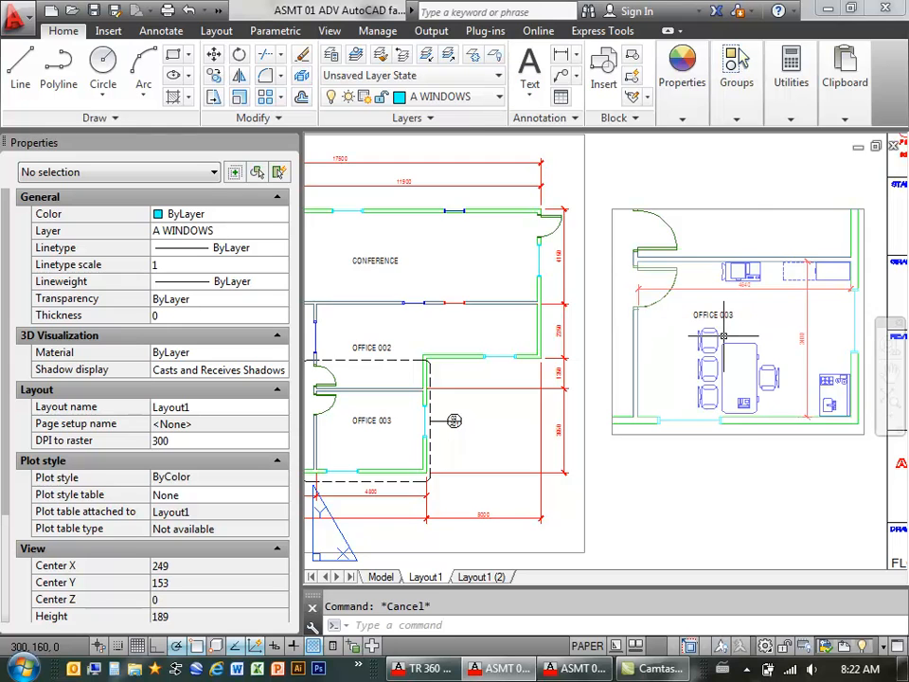
{"action": "scroll", "coordinate": [661, 317], "scroll_direction": "up", "scroll_amount": 2}
{"action": "middle_click_drag", "start_coordinate": [630, 332], "coordinate": [597, 412]}
{"action": "scroll", "coordinate": [597, 412], "scroll_direction": "up", "scroll_amount": 2}
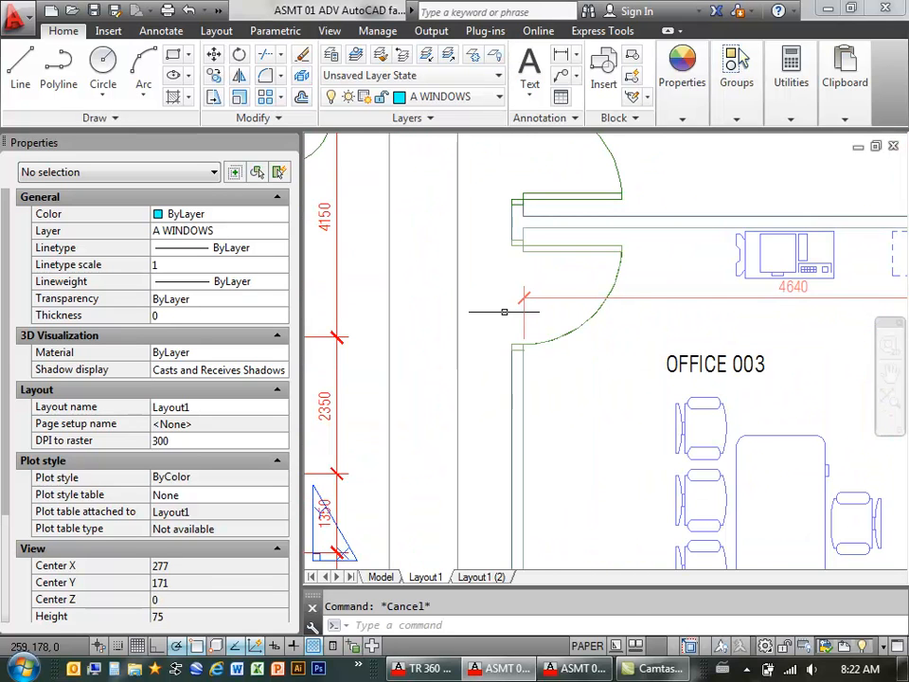
{"action": "middle_click_drag", "start_coordinate": [506, 311], "coordinate": [537, 331]}
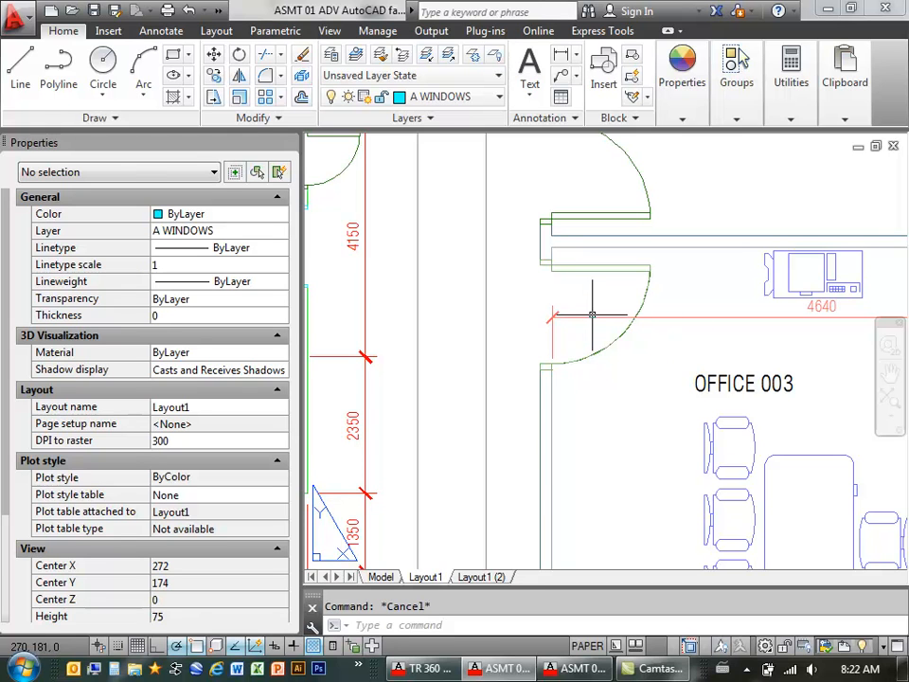
{"action": "scroll", "coordinate": [479, 426], "scroll_direction": "down", "scroll_amount": 7}
{"action": "middle_click_drag", "start_coordinate": [479, 426], "coordinate": [515, 377]}
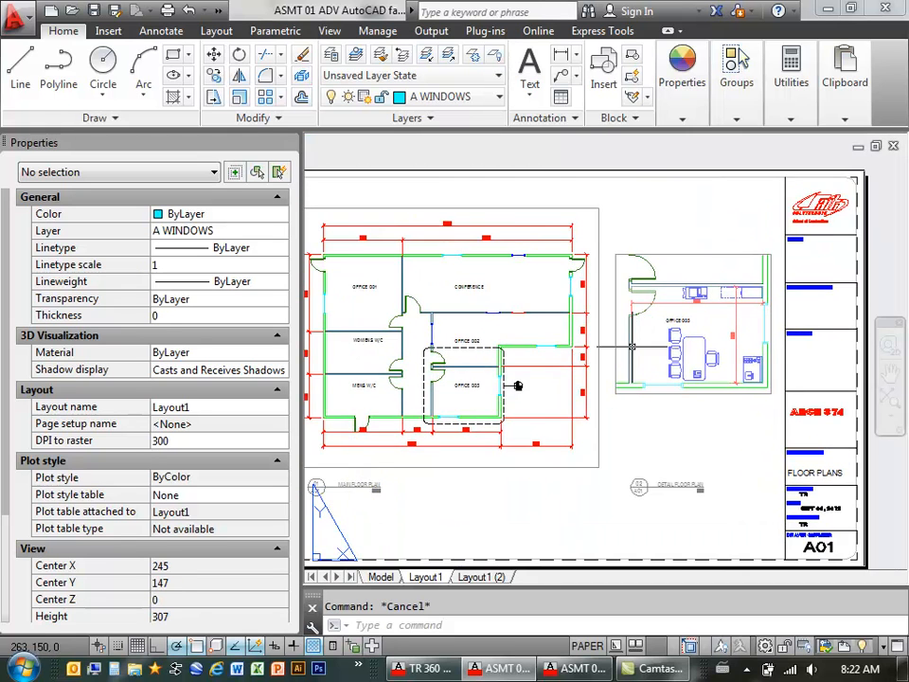
Compare the room labels, dimensions and dashed detail outline between the main floor plan and detail floor plan viewports.
{"action": "scroll", "coordinate": [441, 415], "scroll_direction": "up", "scroll_amount": 3}
{"action": "middle_click_drag", "start_coordinate": [400, 362], "coordinate": [451, 369]}
{"action": "scroll", "coordinate": [424, 369], "scroll_direction": "up", "scroll_amount": 2}
{"action": "middle_click_drag", "start_coordinate": [547, 368], "coordinate": [499, 377]}
{"action": "middle_click_drag", "start_coordinate": [379, 442], "coordinate": [428, 394]}
{"action": "middle_click_drag", "start_coordinate": [586, 376], "coordinate": [398, 410]}
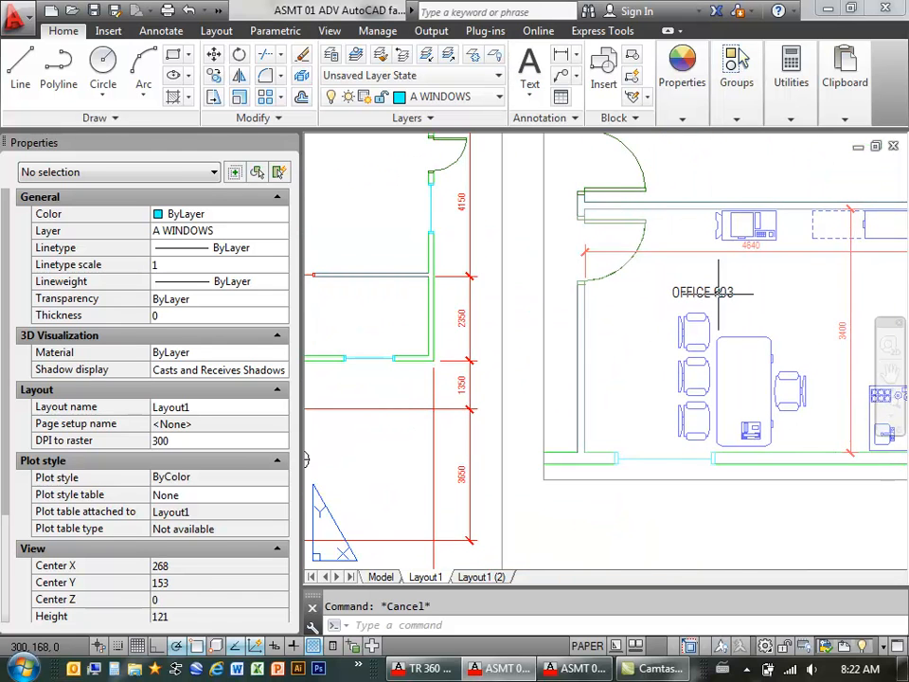
{"action": "scroll", "coordinate": [537, 348], "scroll_direction": "down", "scroll_amount": 2}
{"action": "middle_click_drag", "start_coordinate": [537, 349], "coordinate": [621, 345]}
{"action": "scroll", "coordinate": [589, 339], "scroll_direction": "up", "scroll_amount": 2}
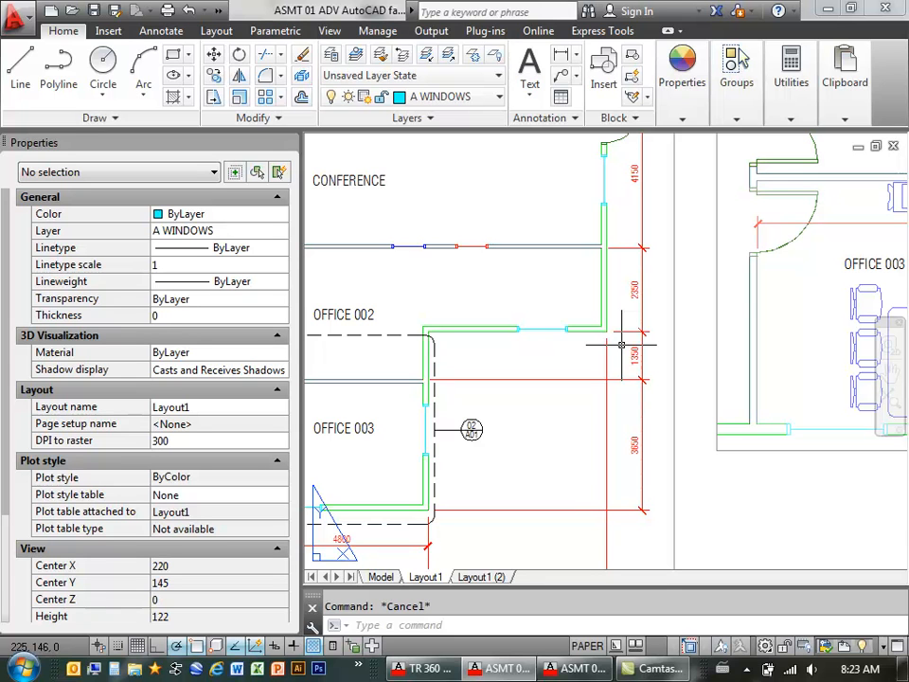
{"action": "mouse_move", "coordinate": [521, 309]}
{"action": "middle_mouse_down"}
{"action": "mouse_move", "coordinate": [592, 298]}
{"action": "mouse_move", "coordinate": [595, 311]}
{"action": "middle_mouse_up"}
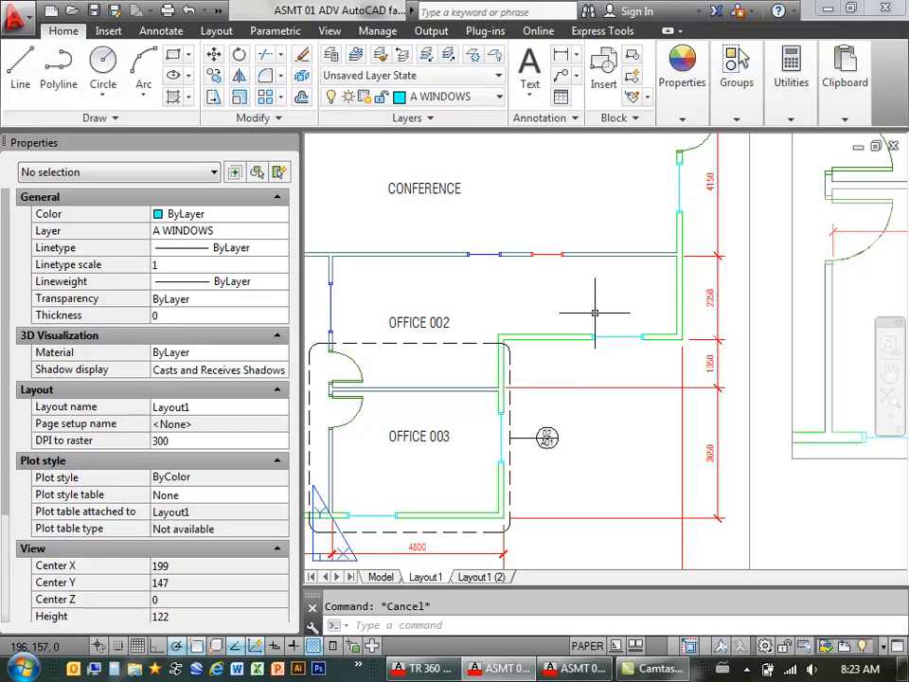
{"action": "scroll", "coordinate": [666, 336], "scroll_direction": "down", "scroll_amount": 4}
{"action": "middle_click_drag", "start_coordinate": [665, 337], "coordinate": [621, 352]}
{"action": "scroll", "coordinate": [616, 324], "scroll_direction": "up", "scroll_amount": 2}
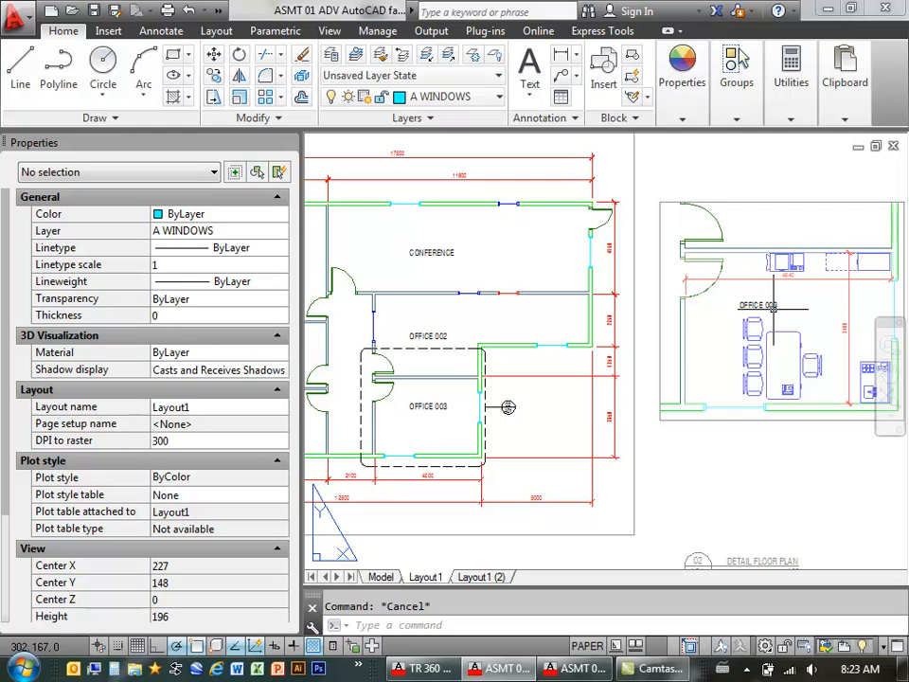
Return to model space and set the annotation scale to 1:100 with the whole floor plan in view.
{"action": "left_click", "coordinate": [383, 578]}
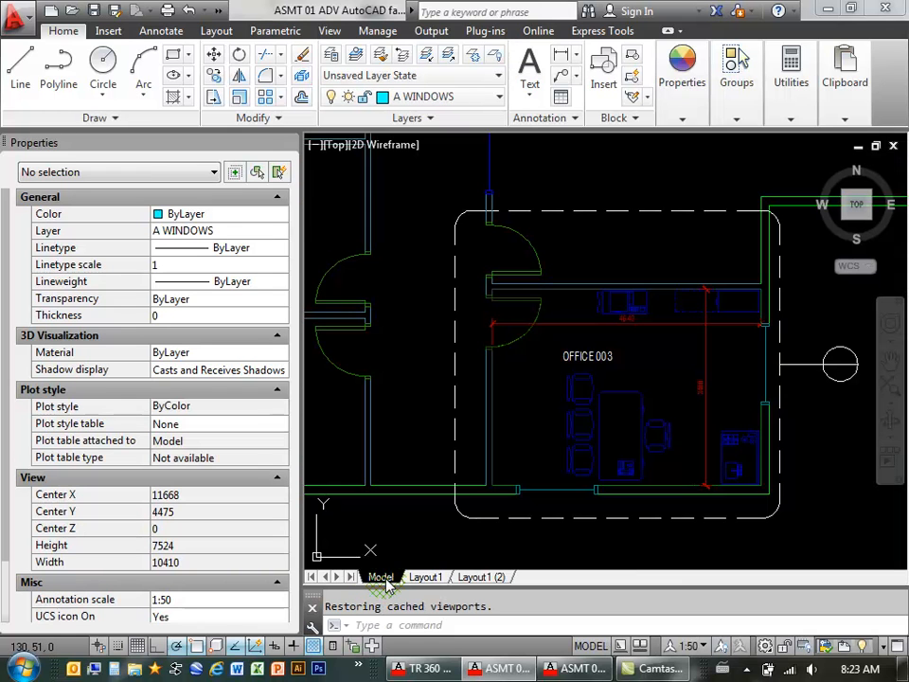
{"action": "middle_click_drag", "start_coordinate": [525, 335], "coordinate": [573, 402]}
{"action": "scroll", "coordinate": [528, 369], "scroll_direction": "down", "scroll_amount": 4}
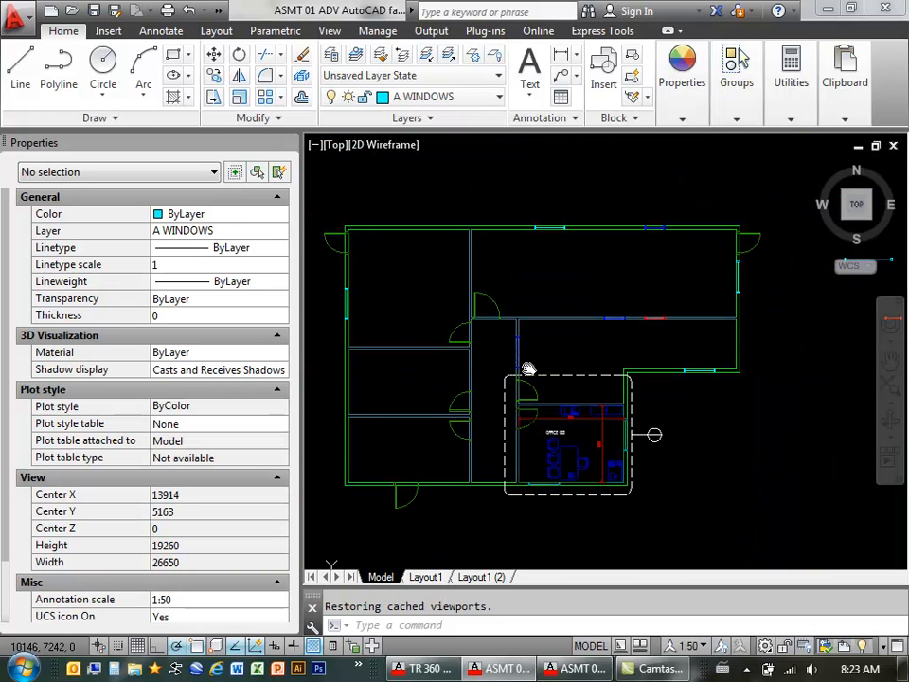
{"action": "mouse_move", "coordinate": [529, 369]}
{"action": "middle_mouse_down"}
{"action": "mouse_move", "coordinate": [559, 377]}
{"action": "mouse_move", "coordinate": [582, 348]}
{"action": "middle_mouse_up"}
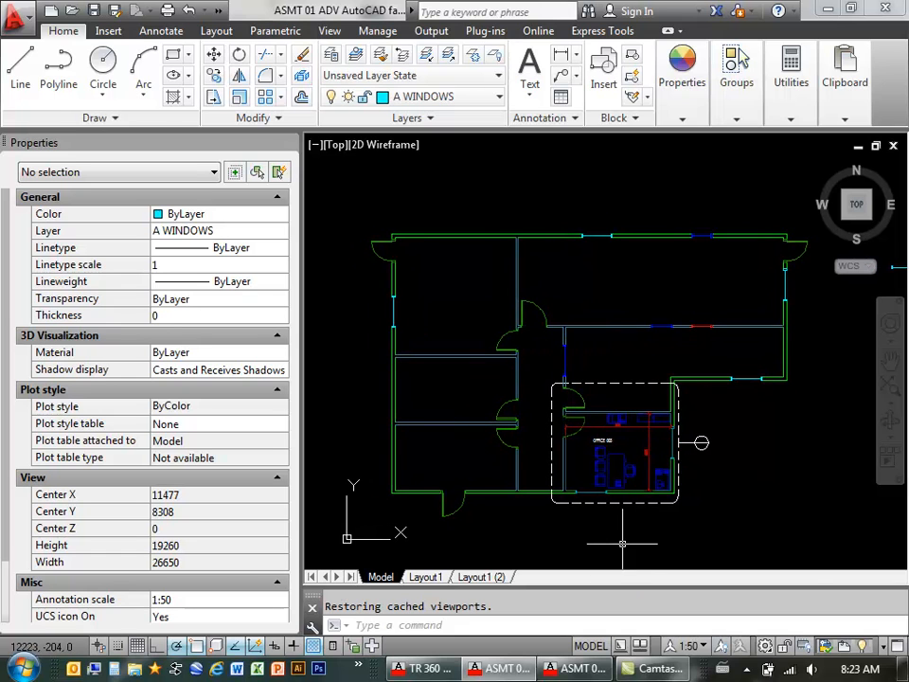
{"action": "left_click", "coordinate": [699, 647]}
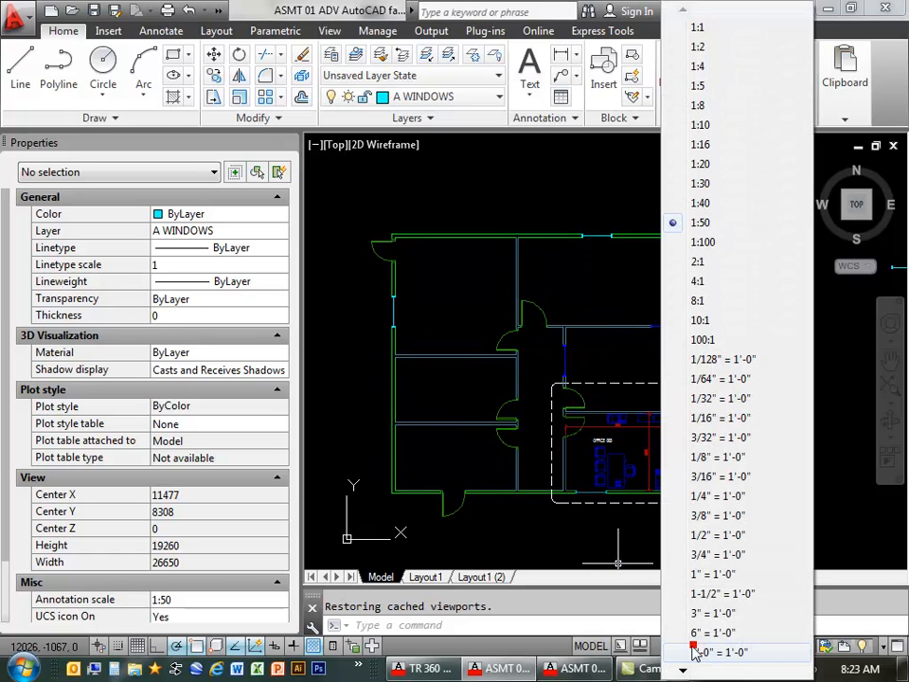
{"action": "left_click", "coordinate": [703, 244]}
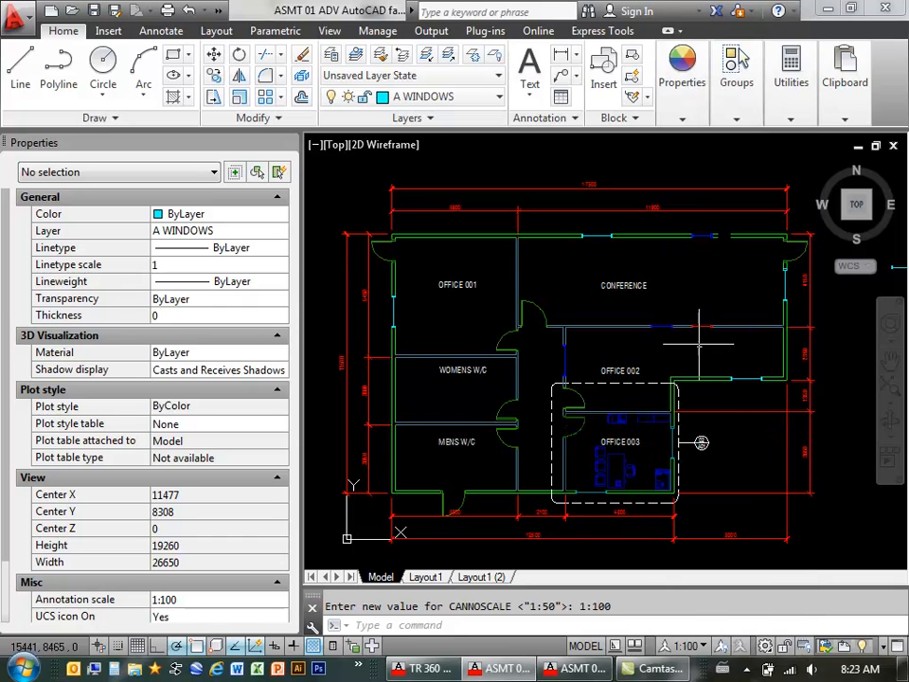
{"action": "middle_click_drag", "start_coordinate": [659, 318], "coordinate": [662, 309]}
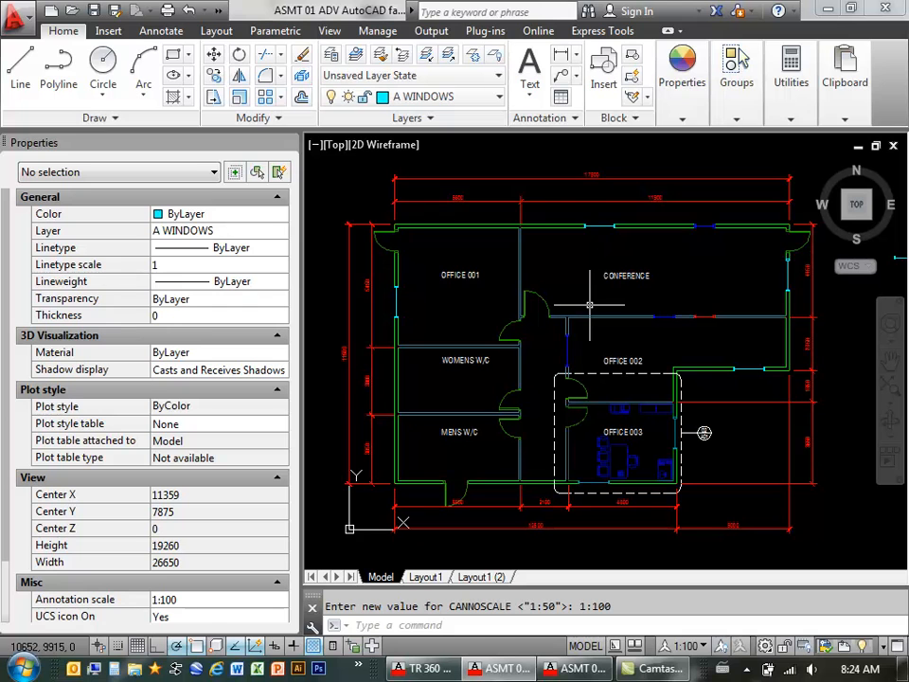
Preview the Standard and Annotative dimension styles in the Dimension Style Manager and set Annotative as the current style.
{"action": "type", "text": "D"}
{"action": "key", "text": "Return"}
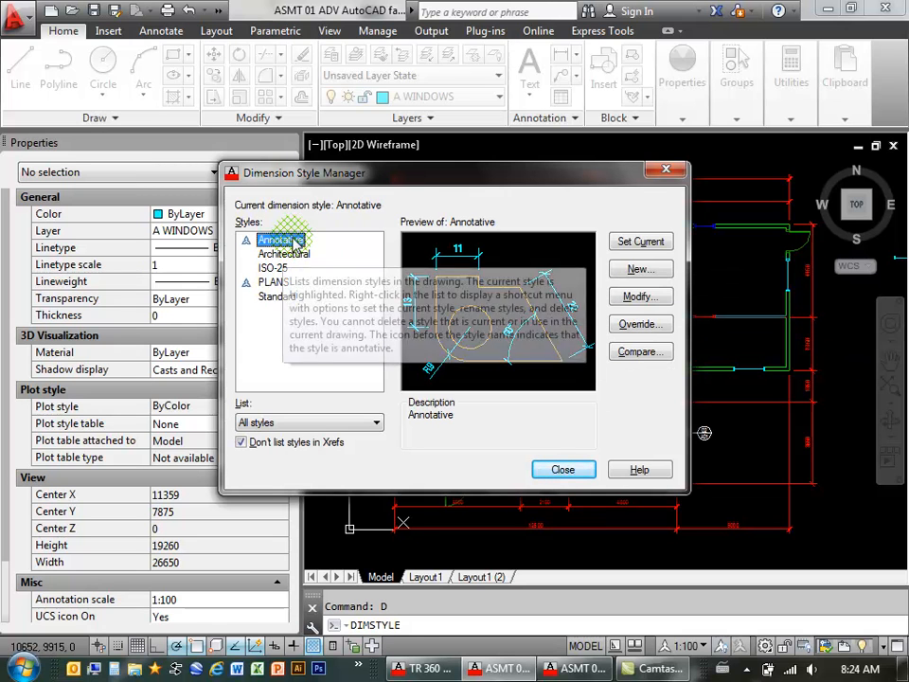
{"action": "left_click", "coordinate": [274, 300]}
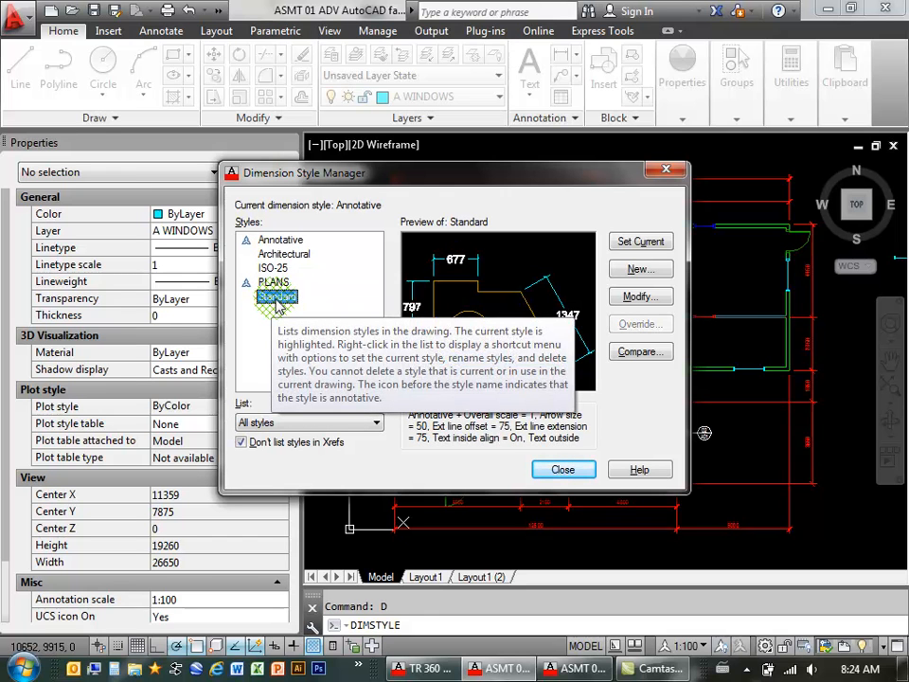
{"action": "left_click", "coordinate": [270, 245]}
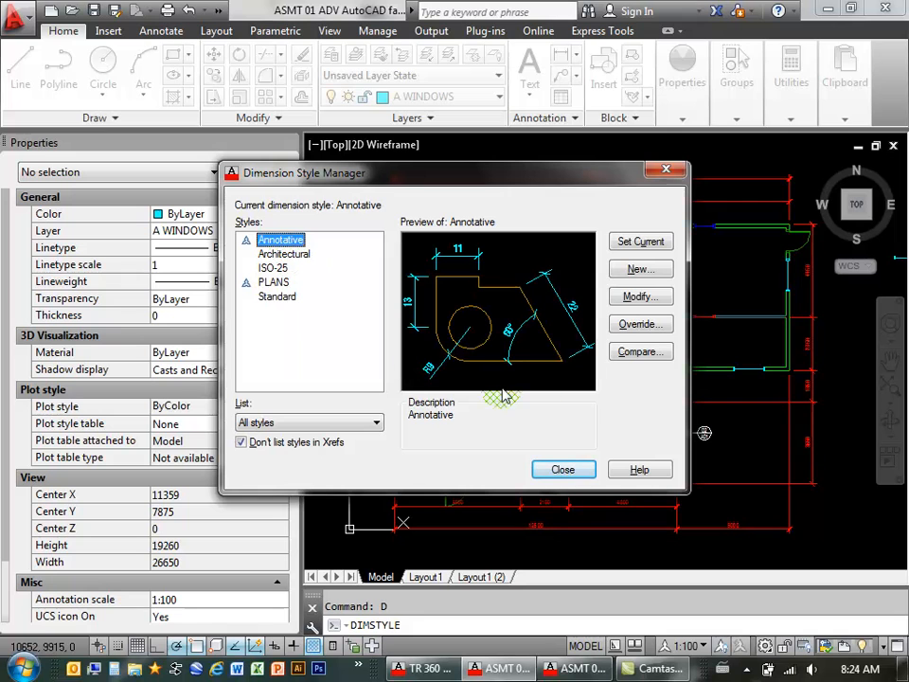
{"action": "left_click", "coordinate": [568, 470]}
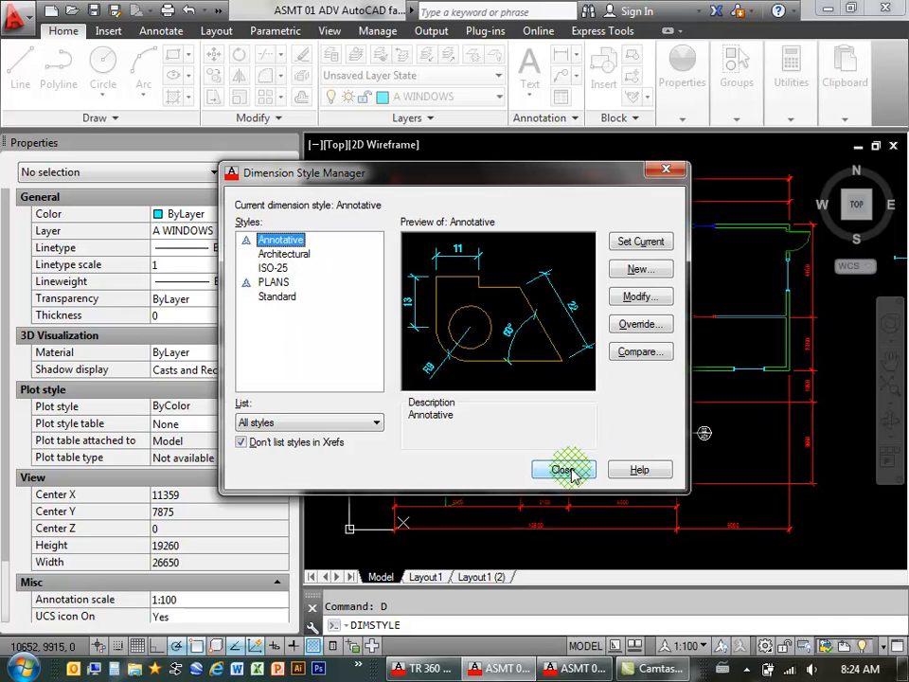
{"action": "left_click", "coordinate": [630, 240]}
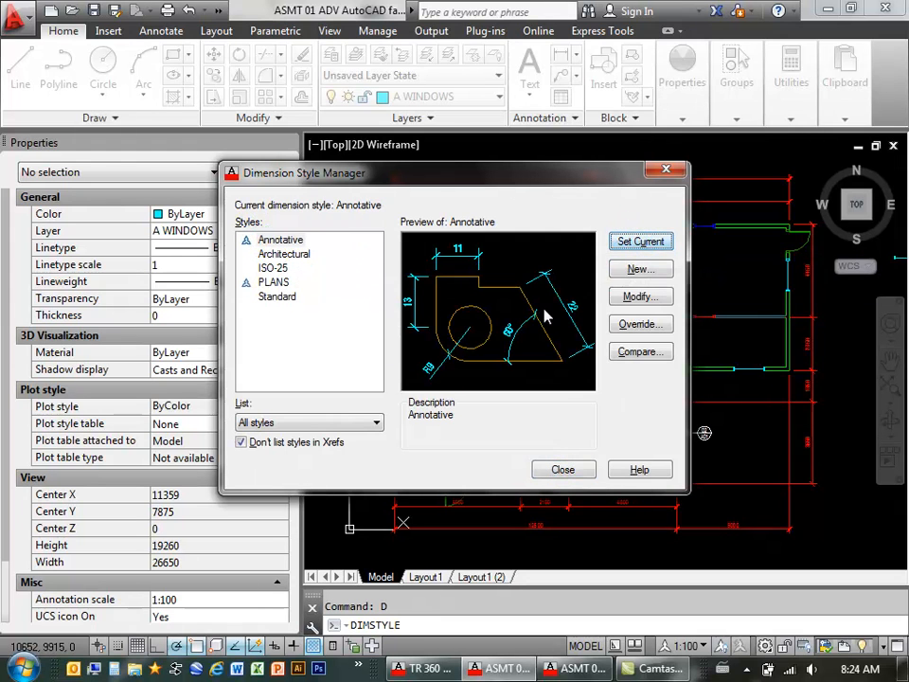
Open the Annotative dimension style for modification and review its text, dimension line, extension line and arrowhead settings.
{"action": "left_click", "coordinate": [629, 297]}
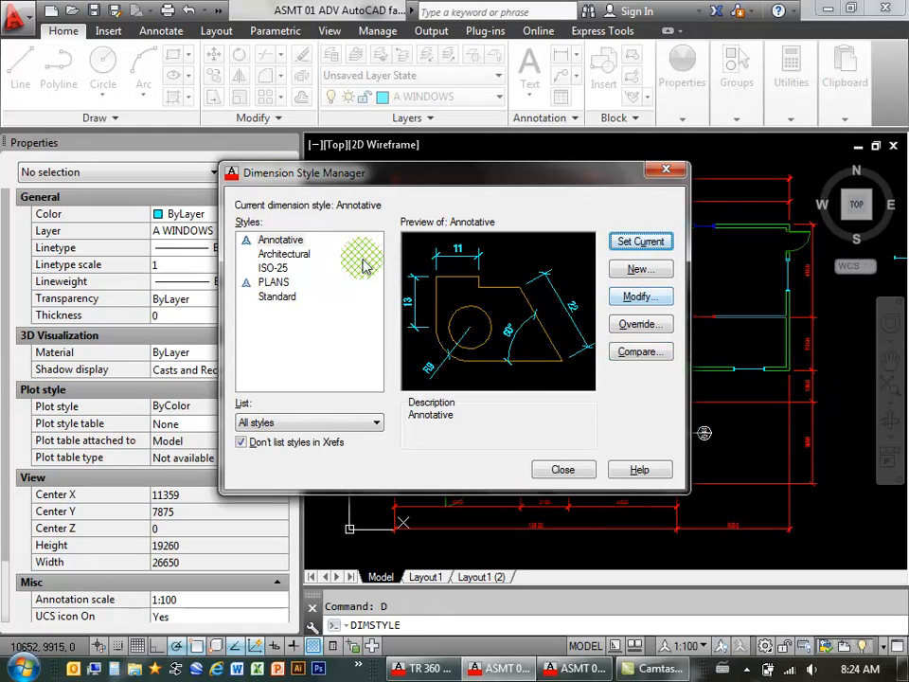
{"action": "left_click", "coordinate": [276, 240]}
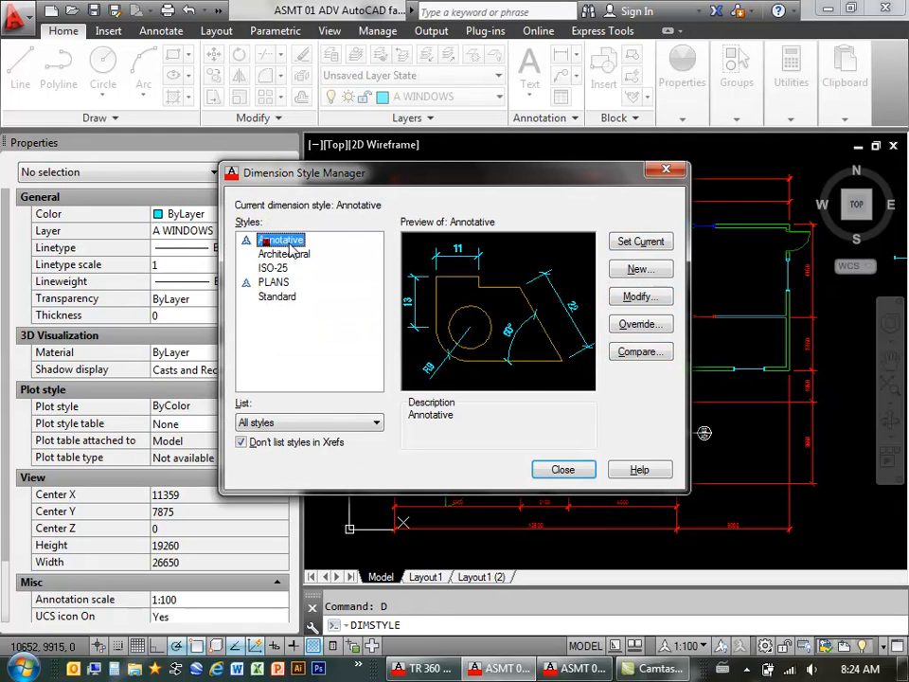
{"action": "left_click", "coordinate": [661, 298]}
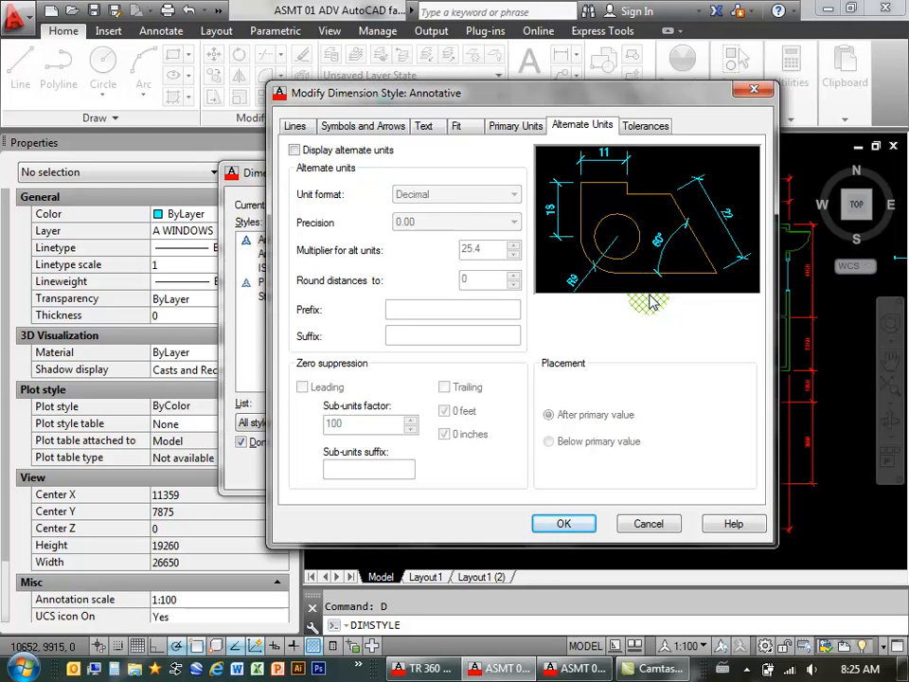
{"action": "left_click", "coordinate": [426, 133]}
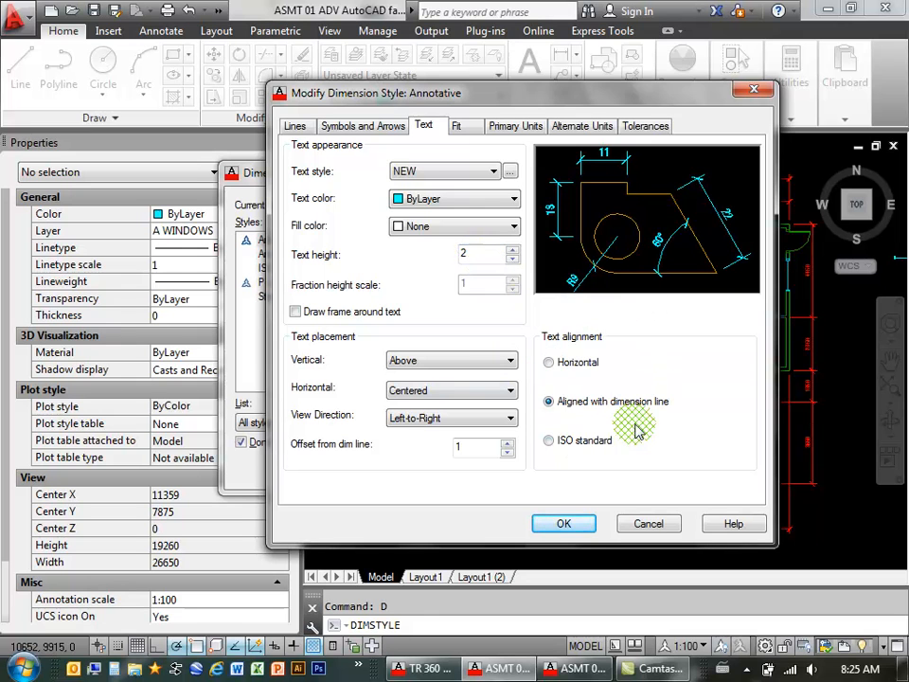
{"action": "left_click", "coordinate": [295, 127]}
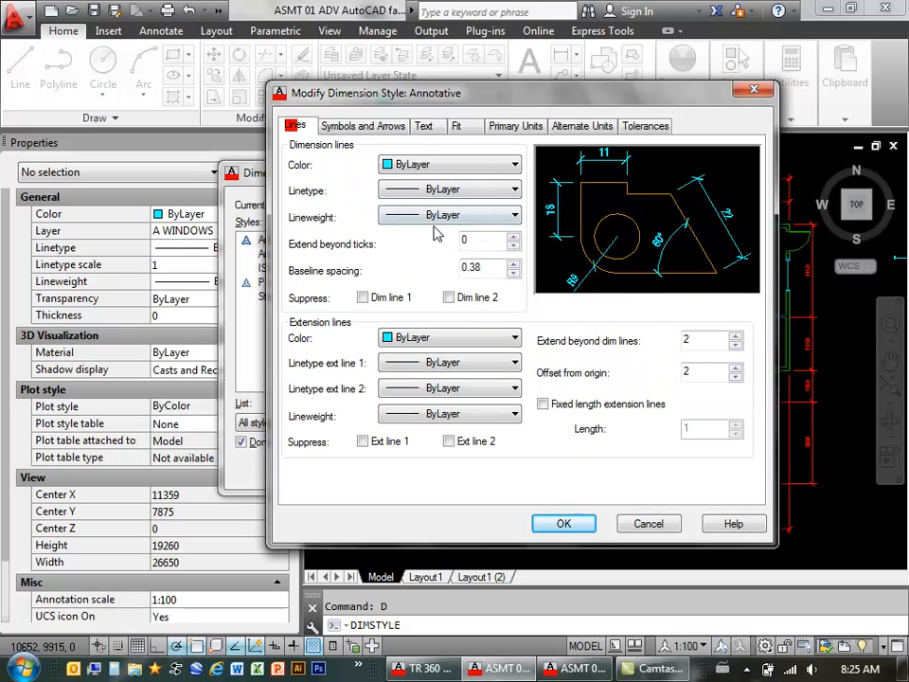
{"action": "left_click", "coordinate": [710, 343]}
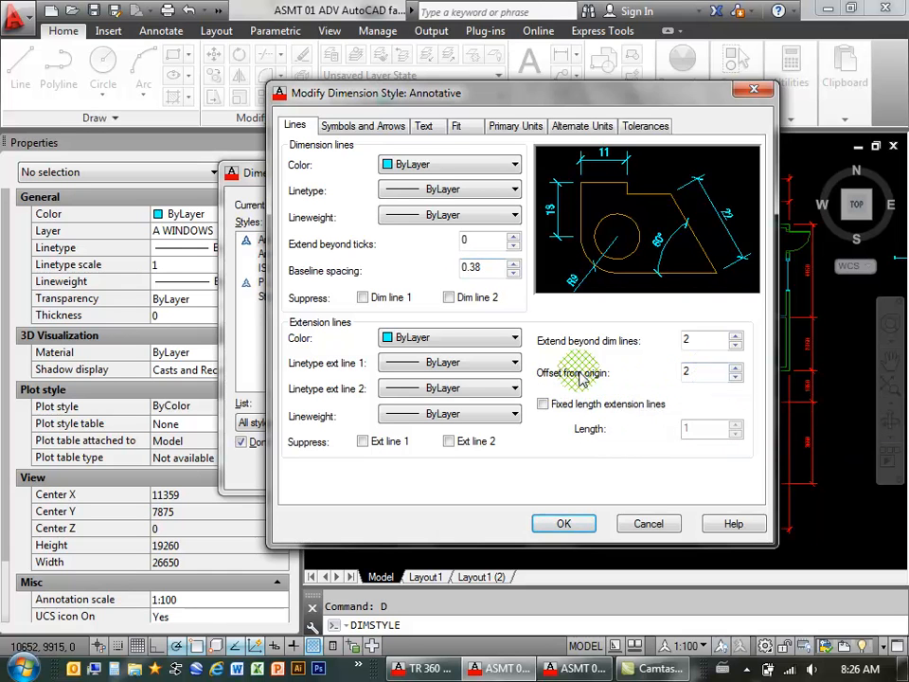
{"action": "left_click", "coordinate": [357, 130]}
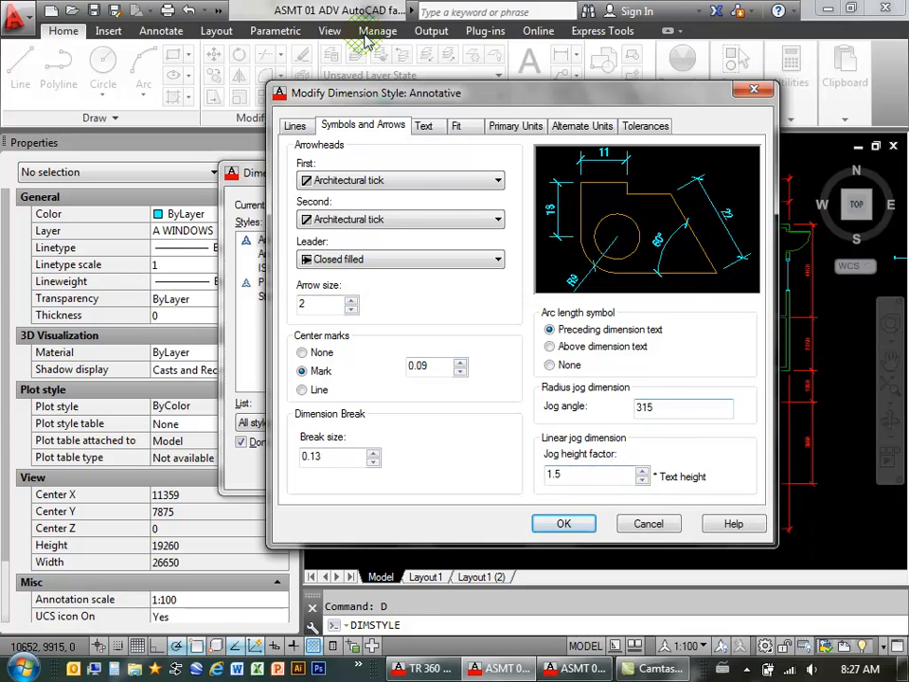
Inspect the definition of the NEW text style assigned to the Annotative dimension style's text.
{"action": "left_click", "coordinate": [425, 126]}
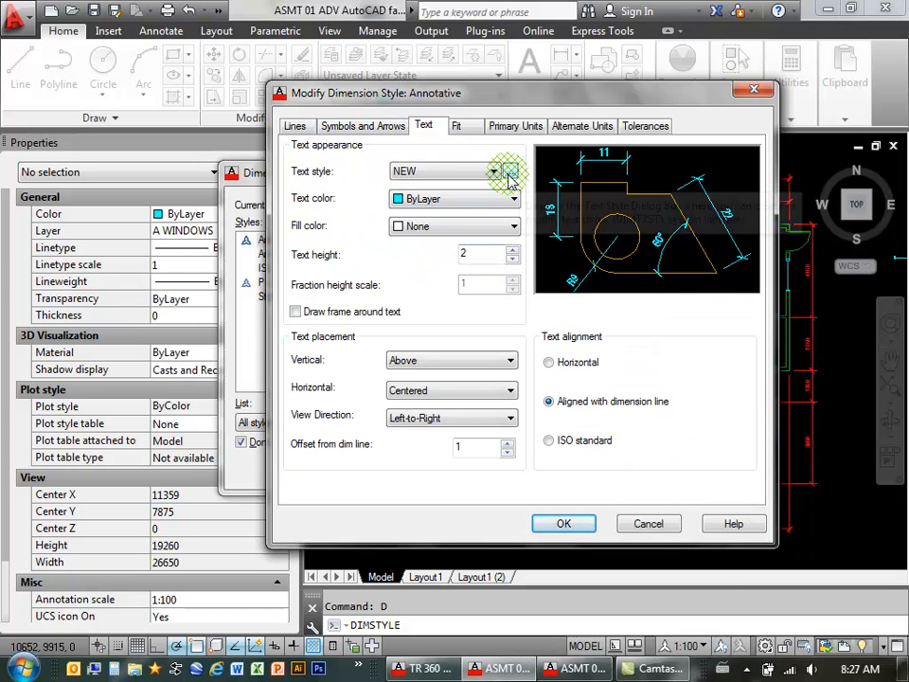
{"action": "left_click", "coordinate": [511, 172]}
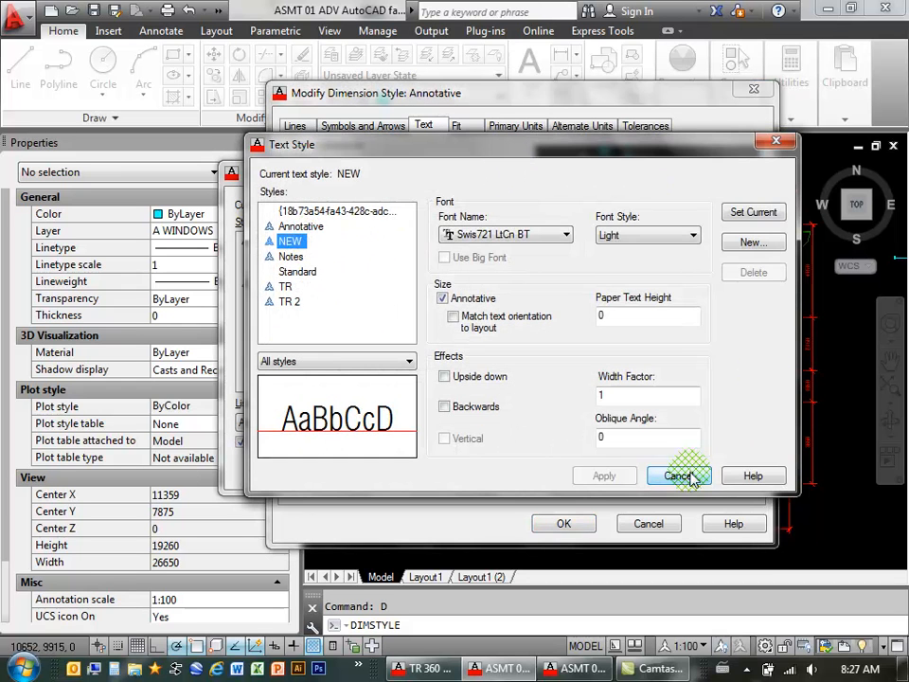
{"action": "left_click", "coordinate": [689, 477]}
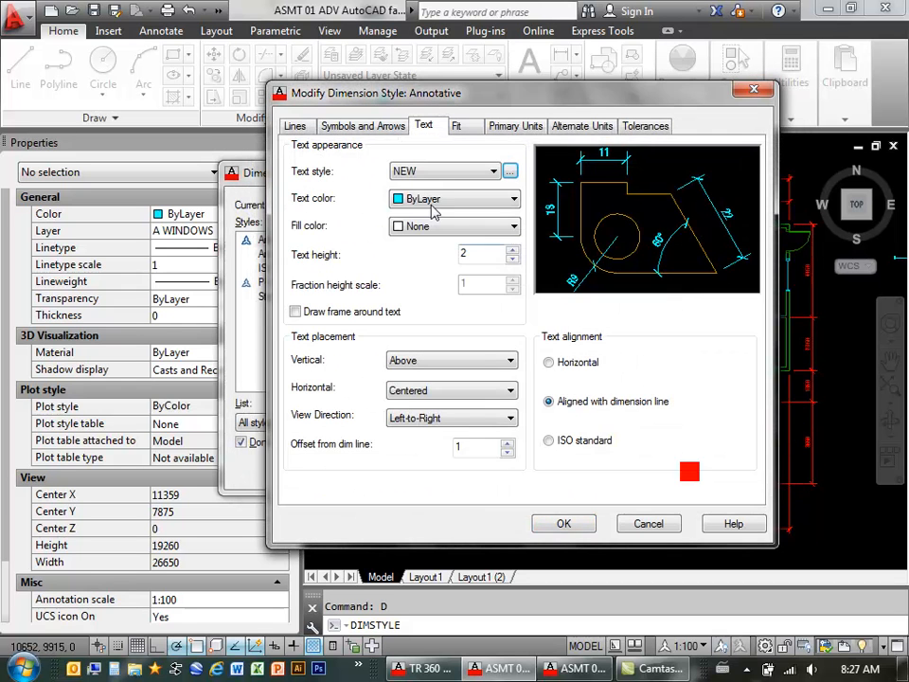
{"action": "left_click", "coordinate": [511, 172]}
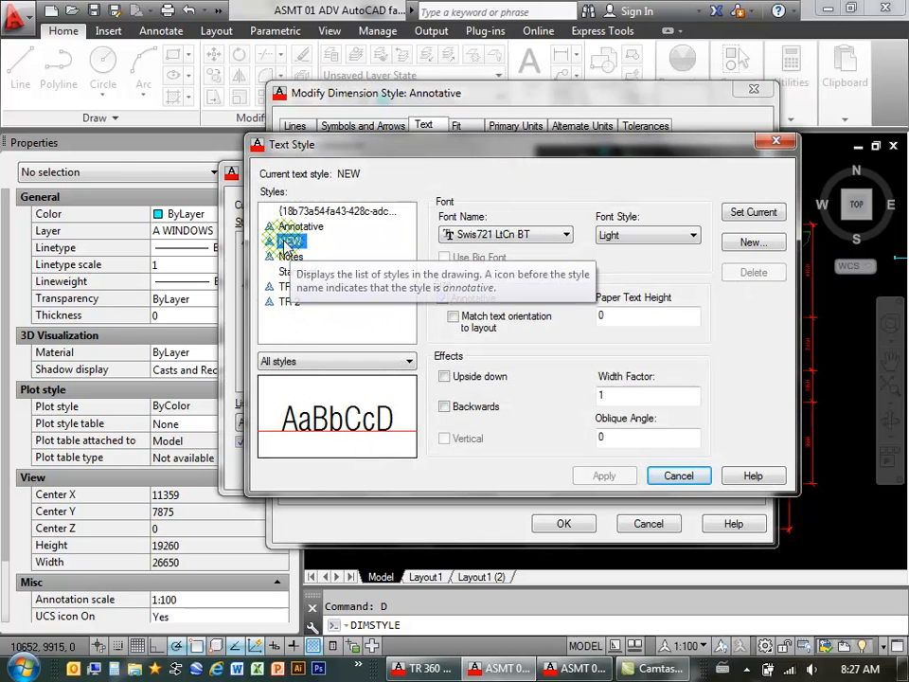